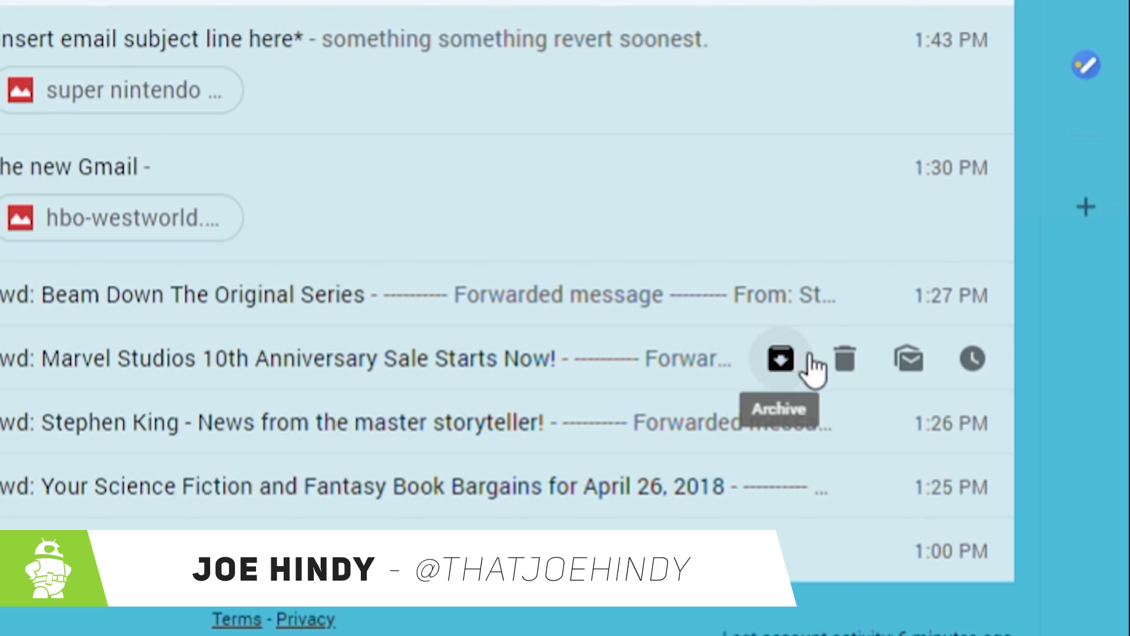
- Dismiss the Marvel email's snooze options, then choose 'Try the new Gmail' from settings
click(972, 358)
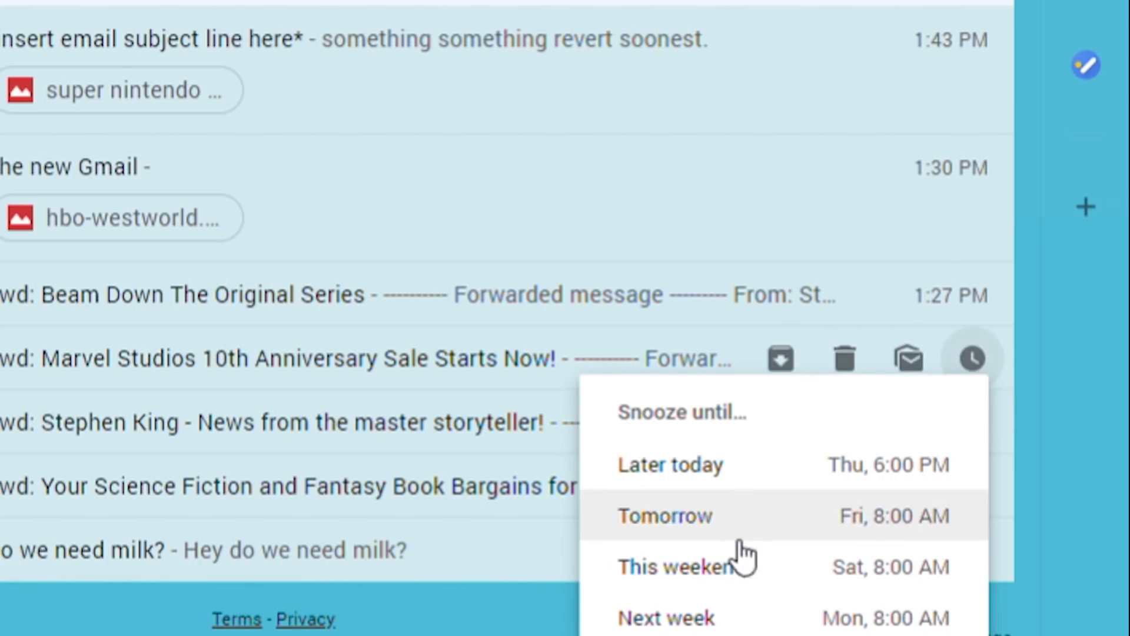
key(Escape)
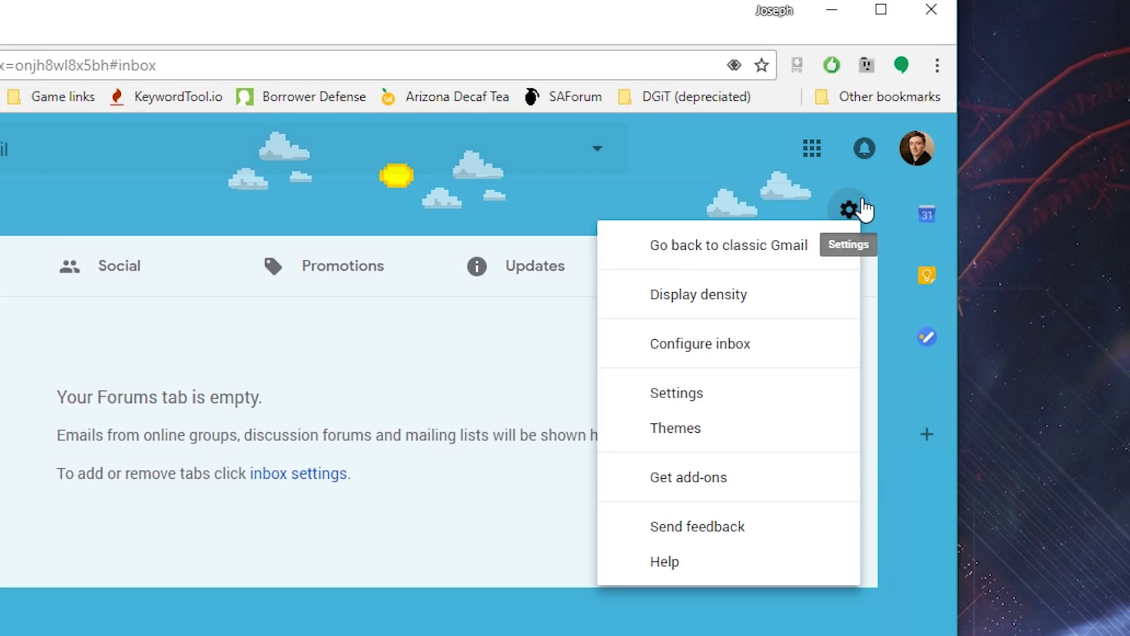
click(860, 209)
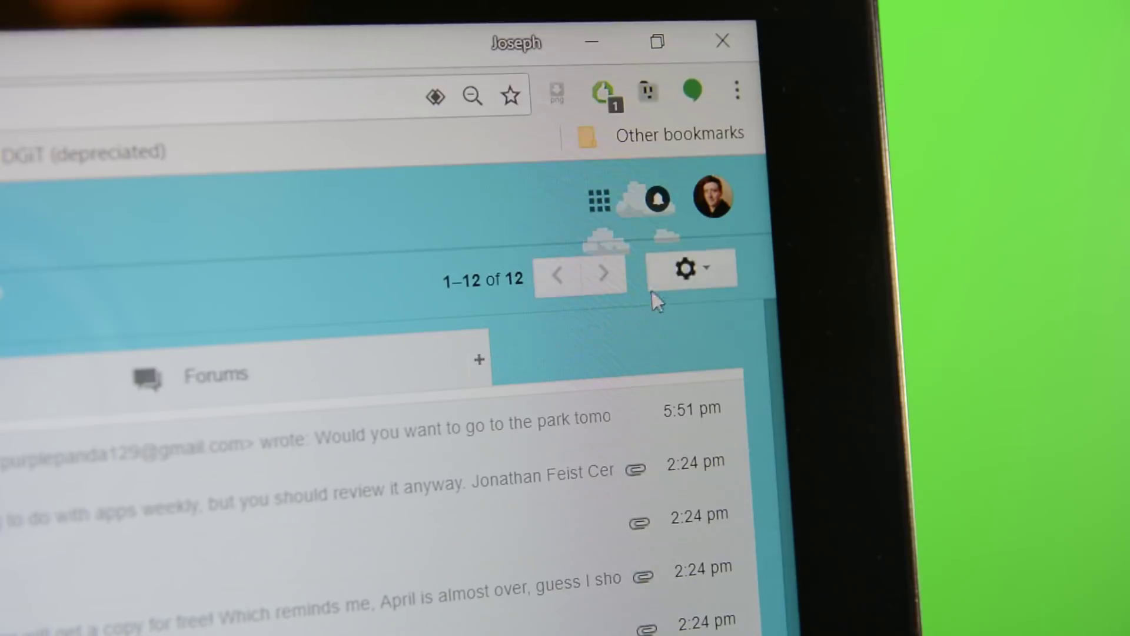
click(690, 270)
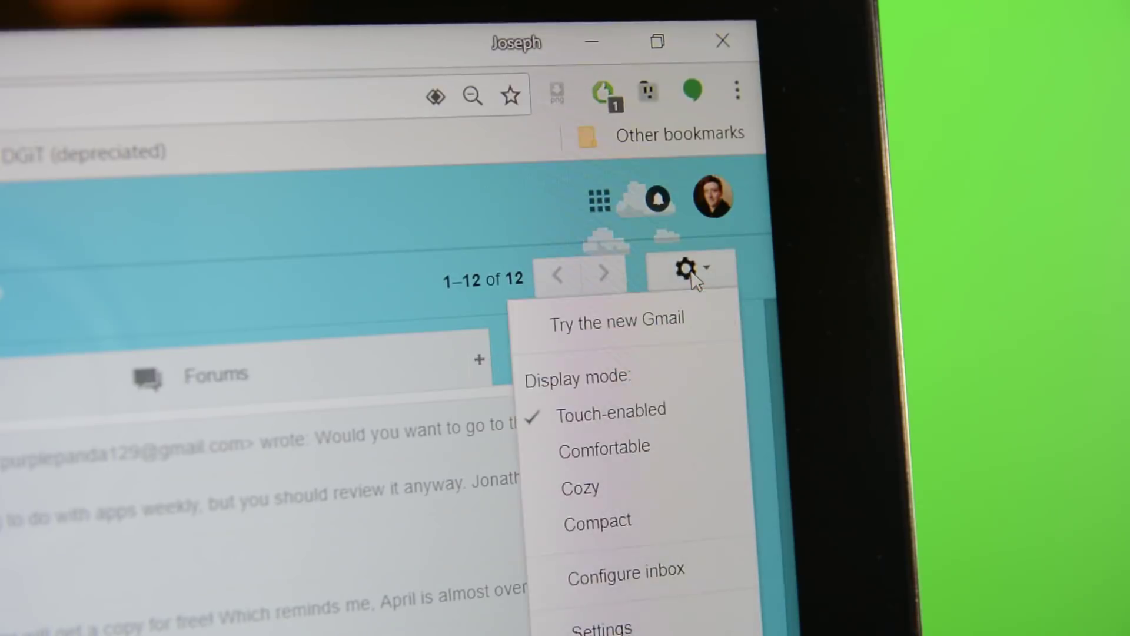
click(664, 325)
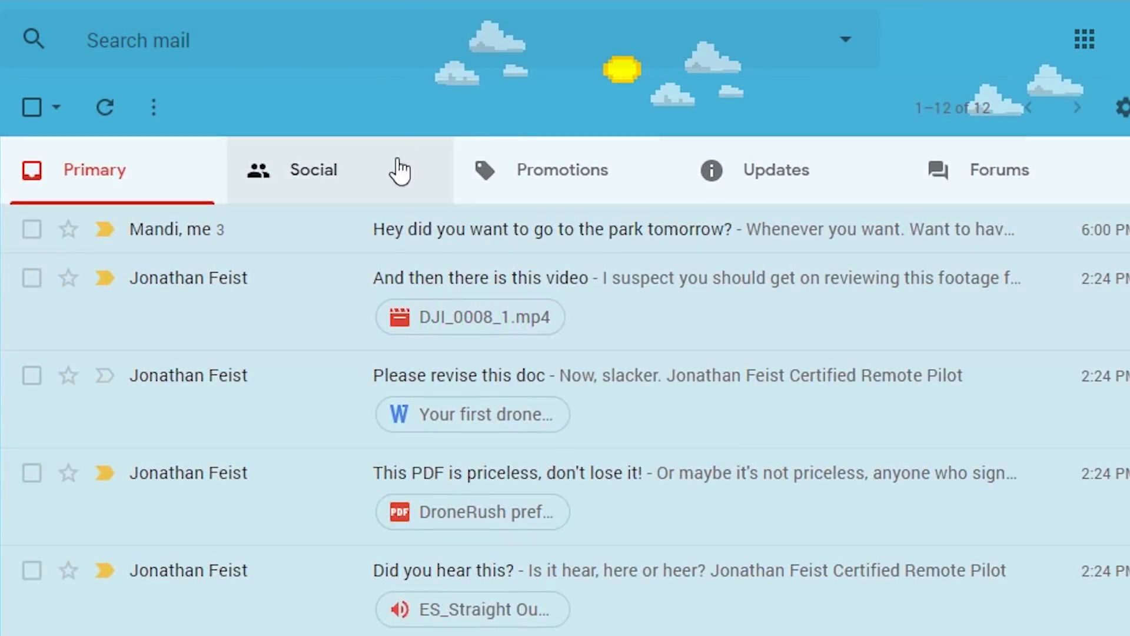
- Browse the Social, Promotions, Updates and Forums inbox tabs, ending on Promotions
click(356, 171)
click(523, 176)
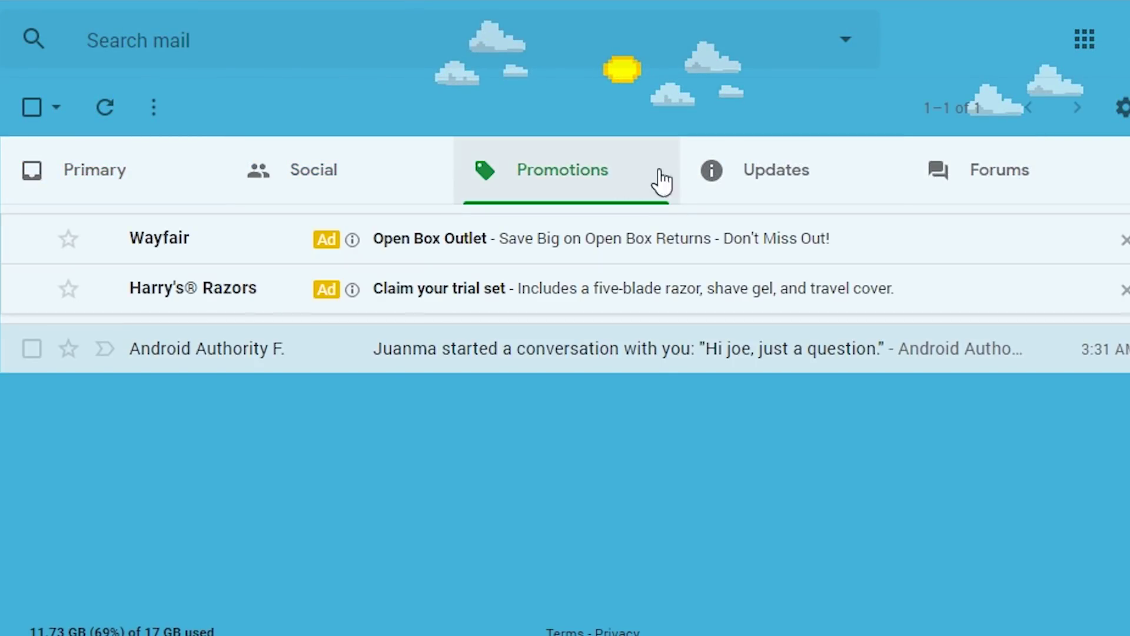
click(777, 177)
click(1005, 186)
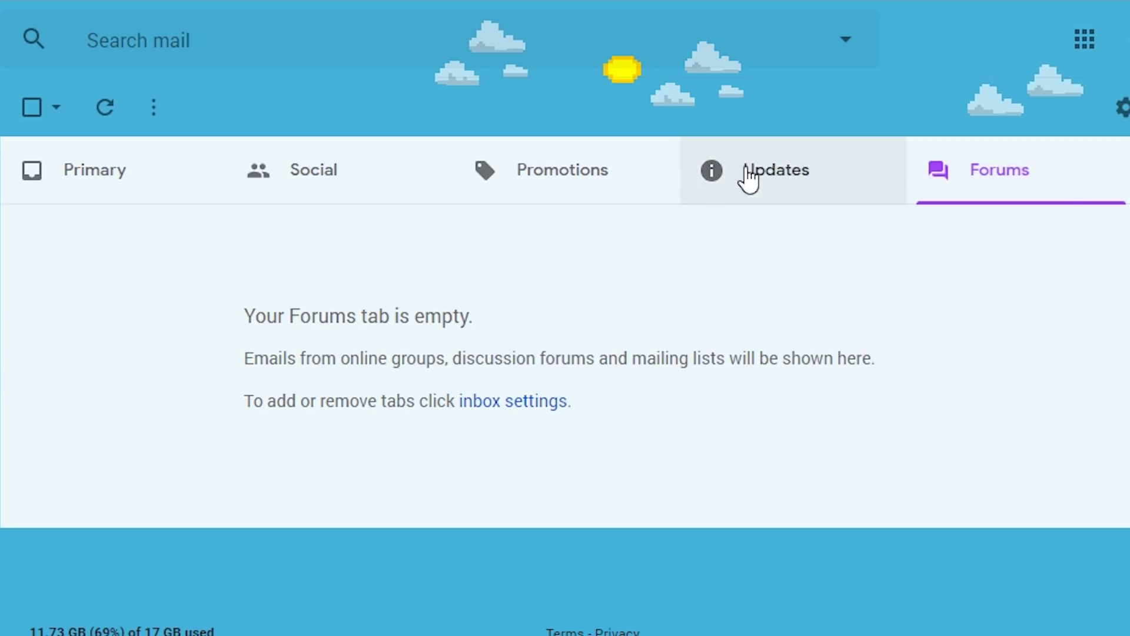
click(591, 177)
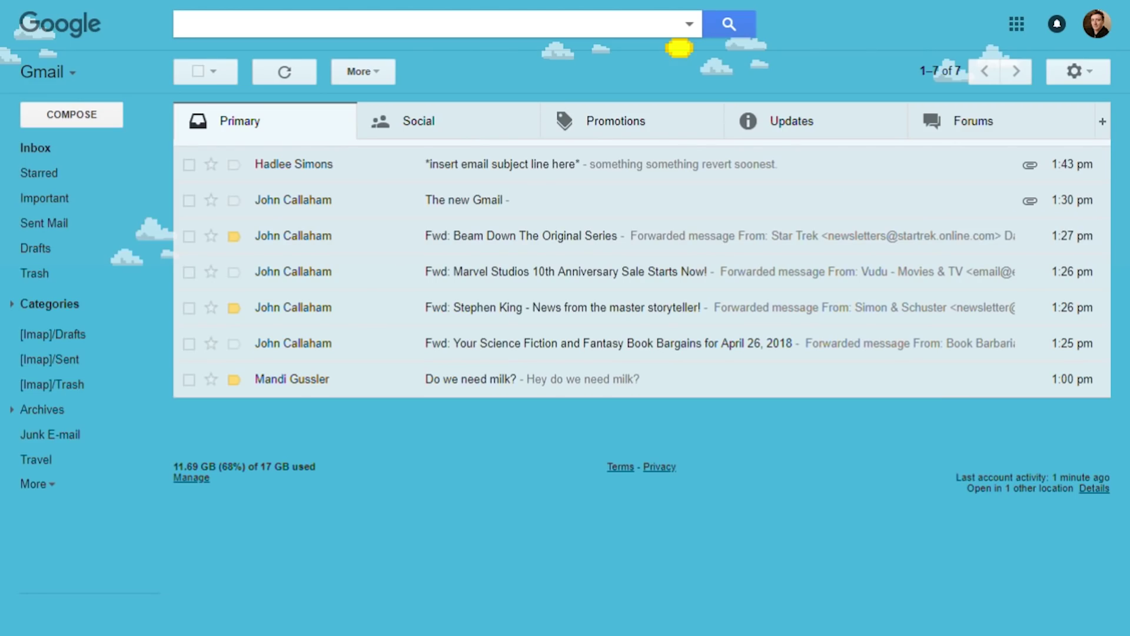
- Open settings, toggle the sidebar between collapsed and expanded, then return to Promotions
click(1064, 75)
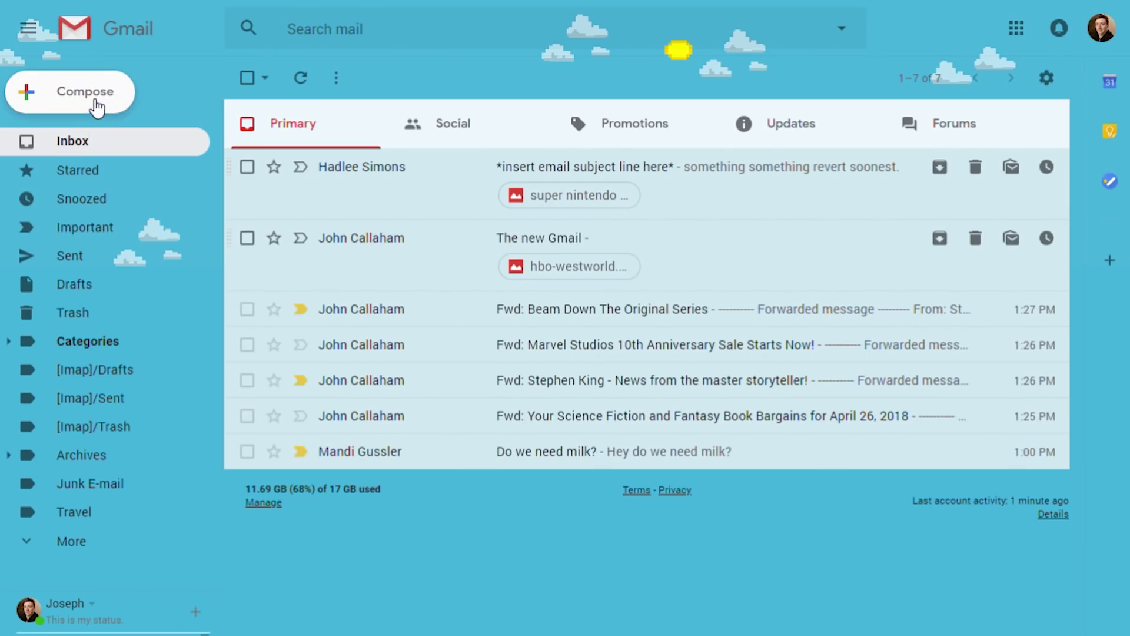
click(28, 28)
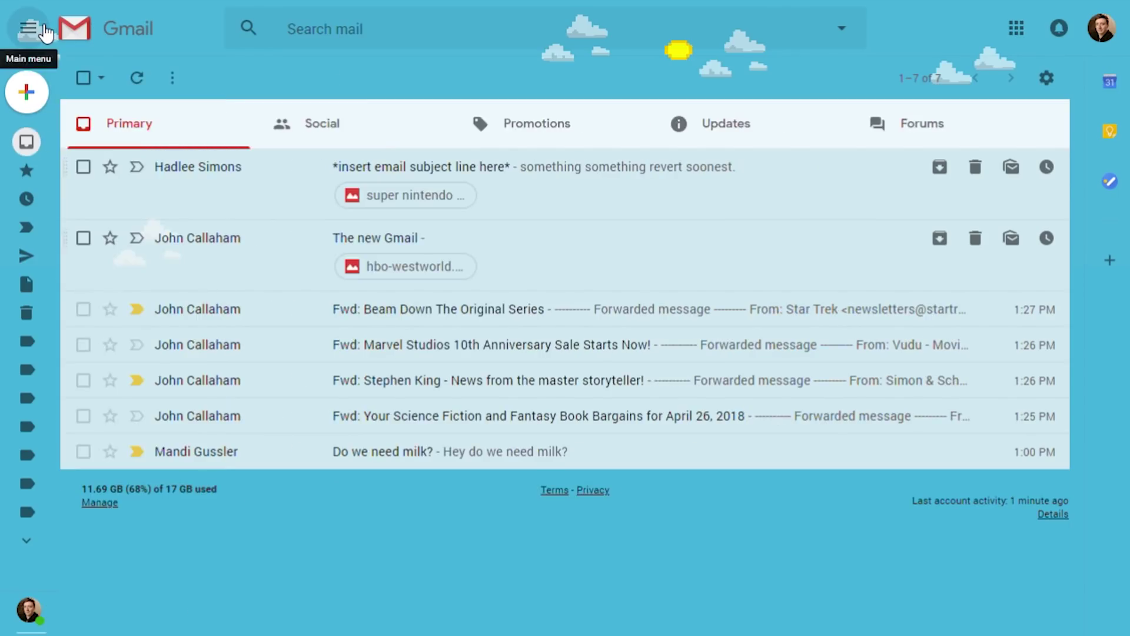
click(45, 29)
click(45, 30)
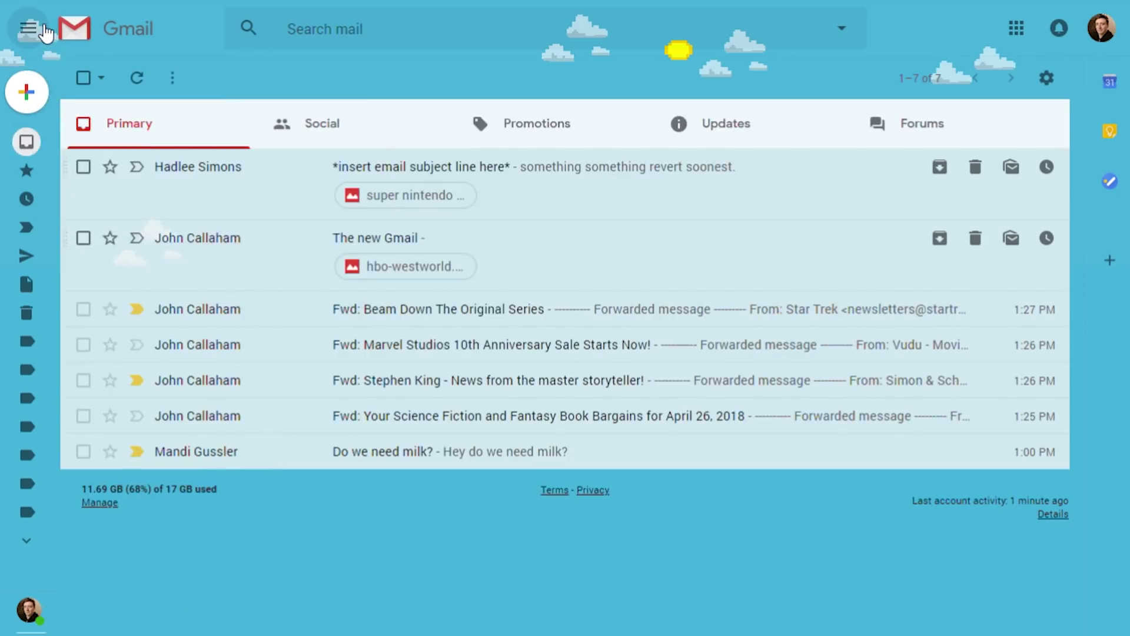
click(44, 30)
click(45, 29)
click(44, 29)
click(423, 140)
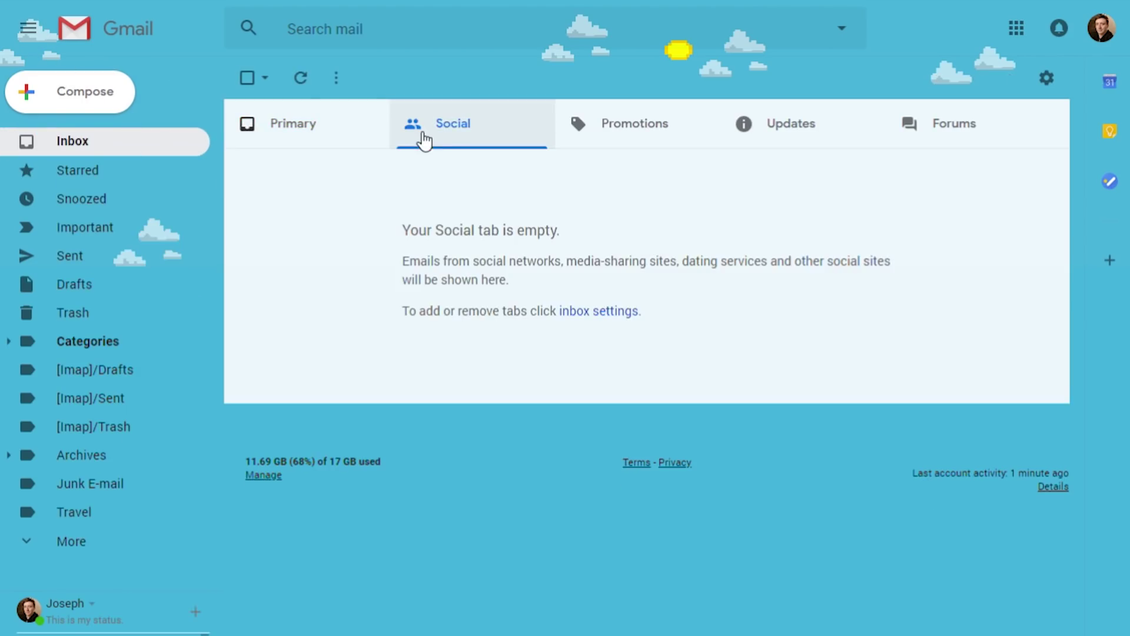
click(608, 144)
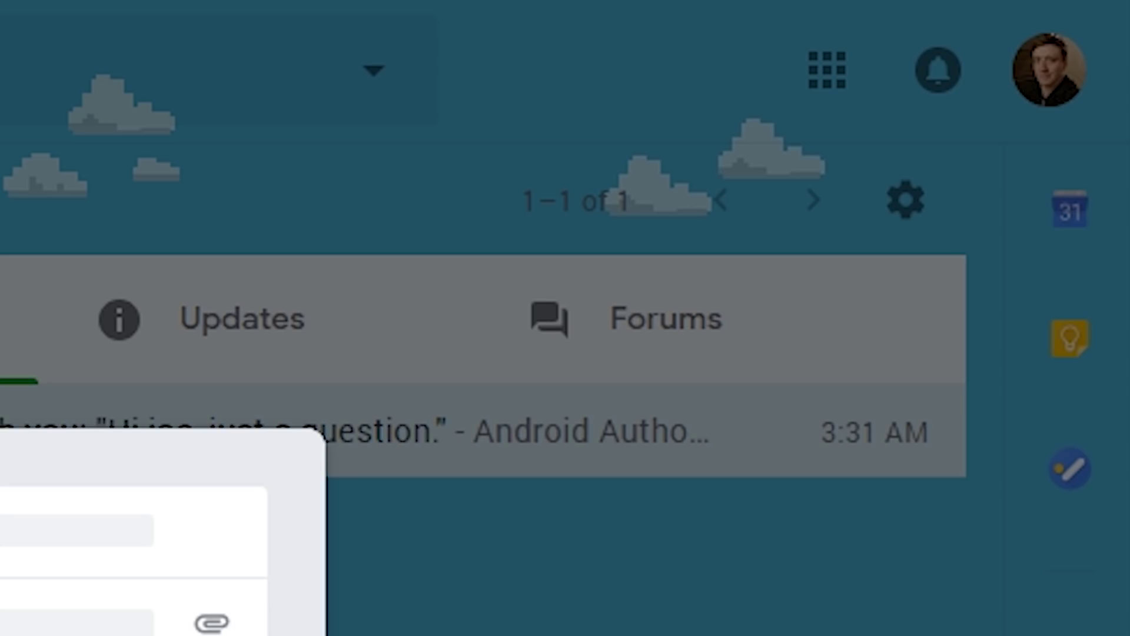
- Dismiss the open dialog, then open the Calendar side panel and scroll up through it
key(Escape)
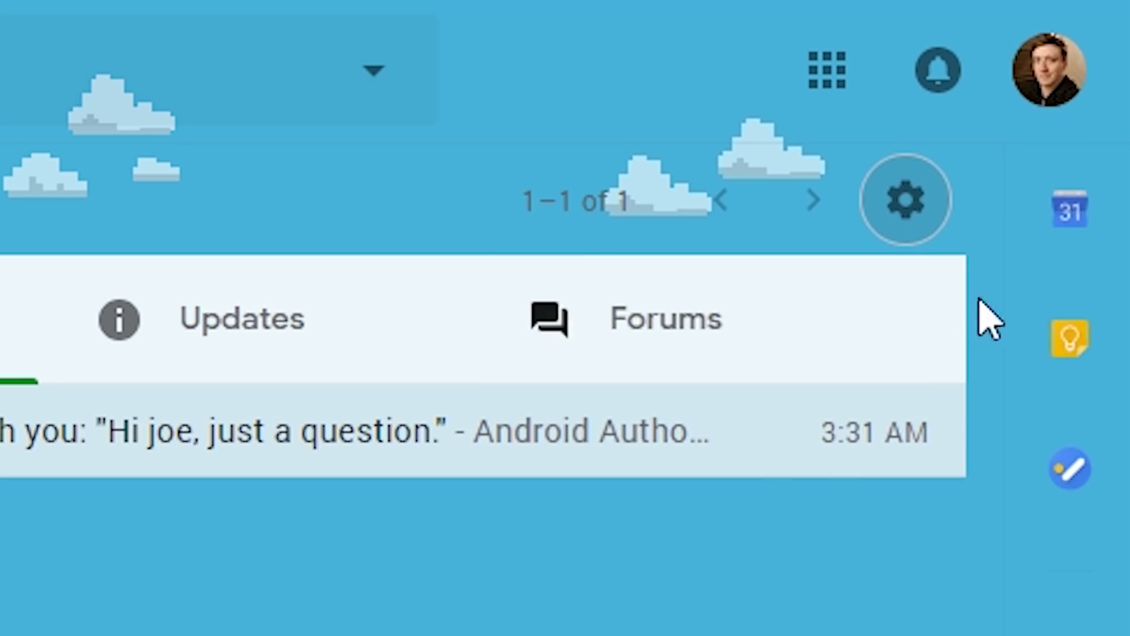
click(1064, 217)
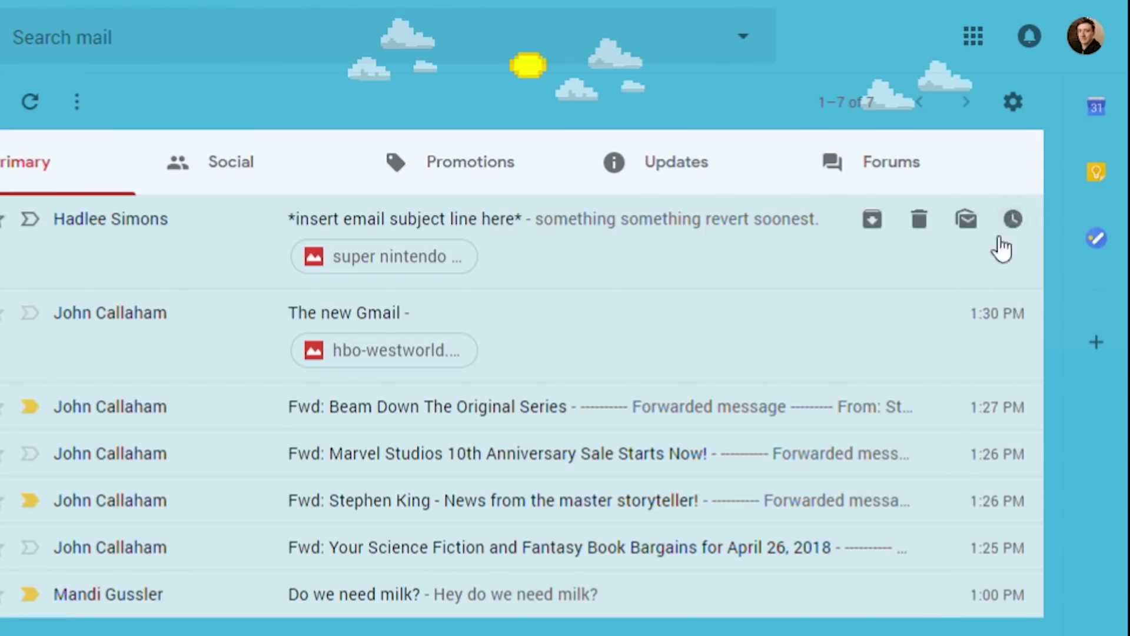
click(1097, 107)
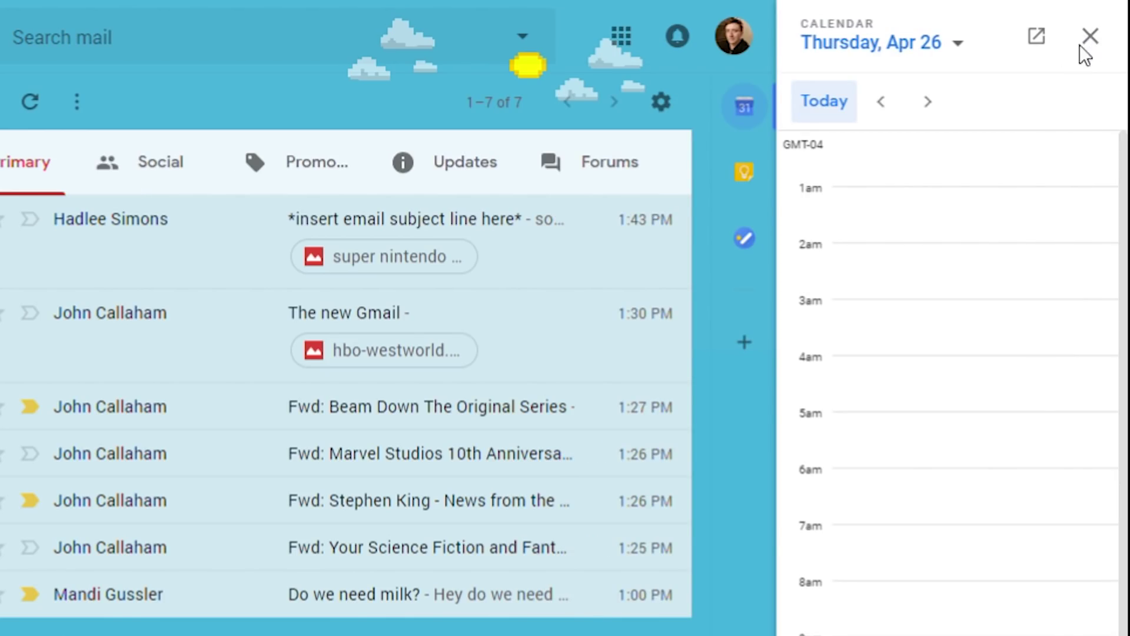
scroll(634, 587, up, 5)
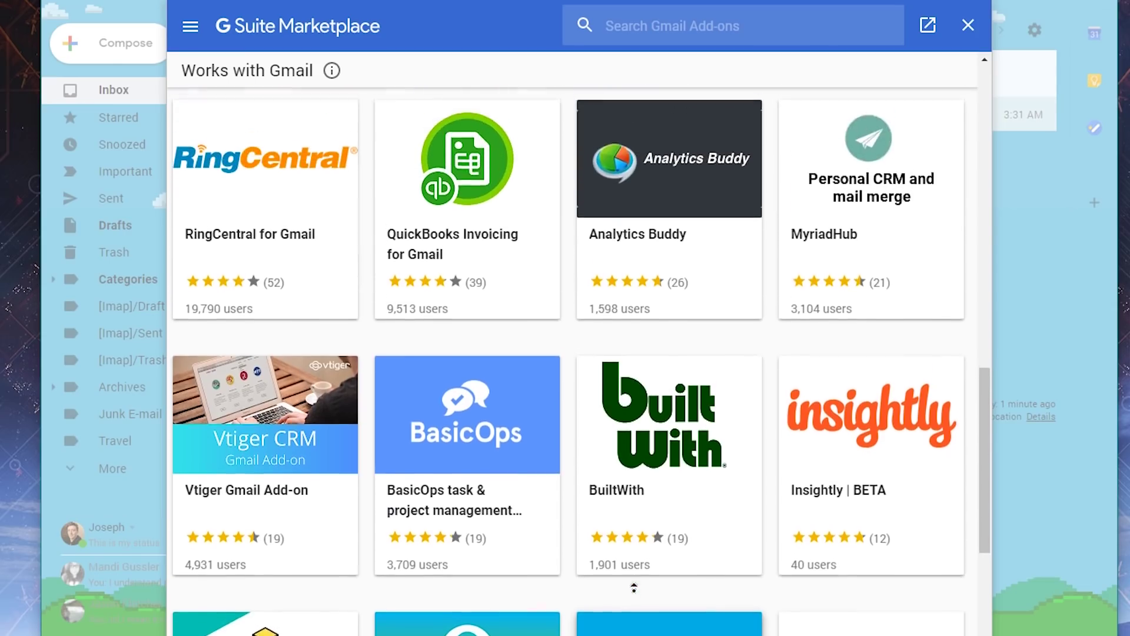
scroll(634, 587, up, 4)
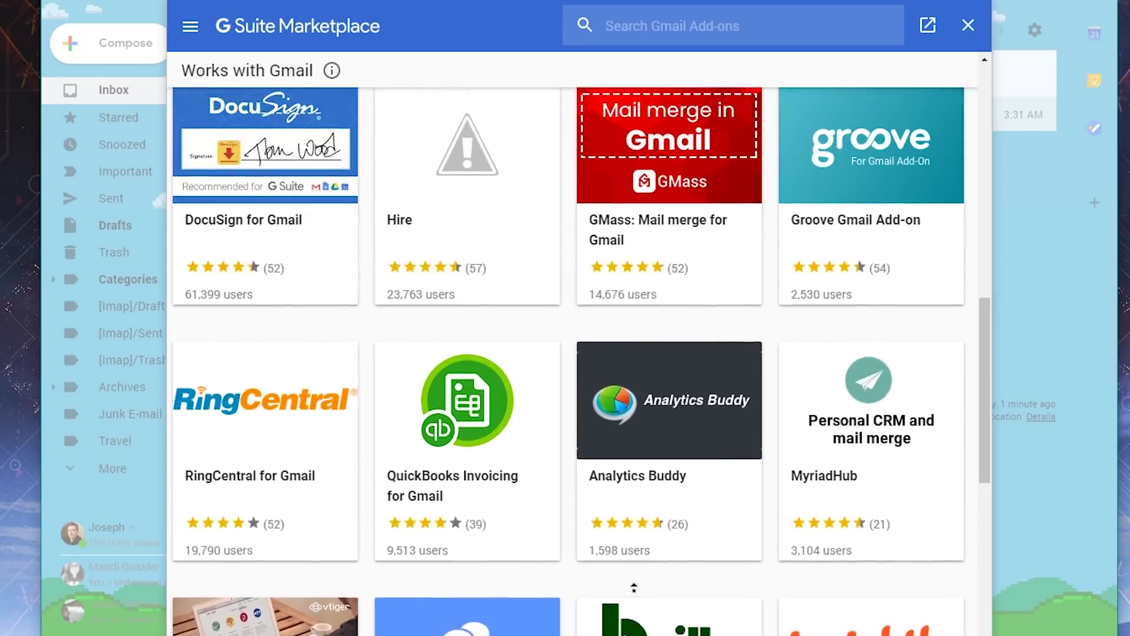
scroll(634, 587, up, 4)
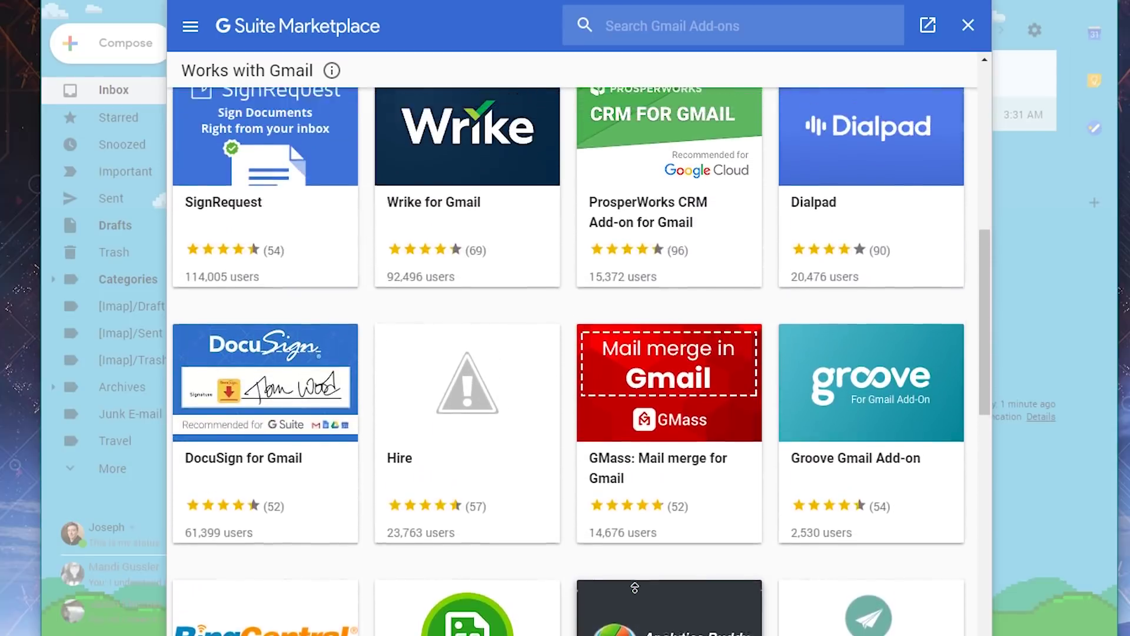
scroll(634, 587, up, 4)
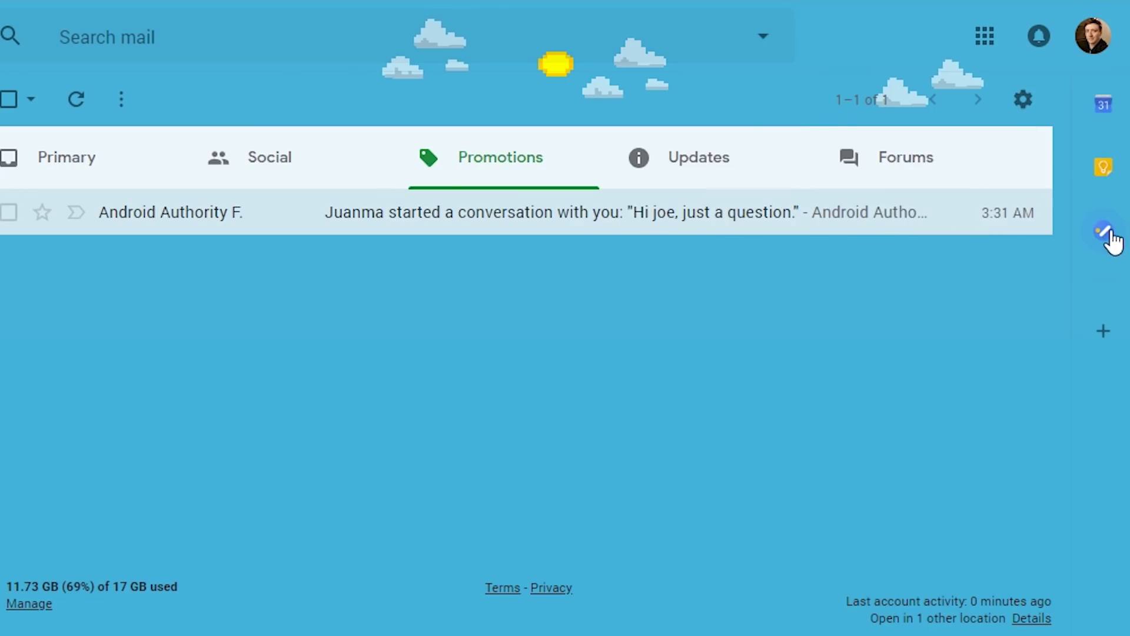
- Drag the Test event to start at 2pm and extend its end to 6pm
click(1095, 128)
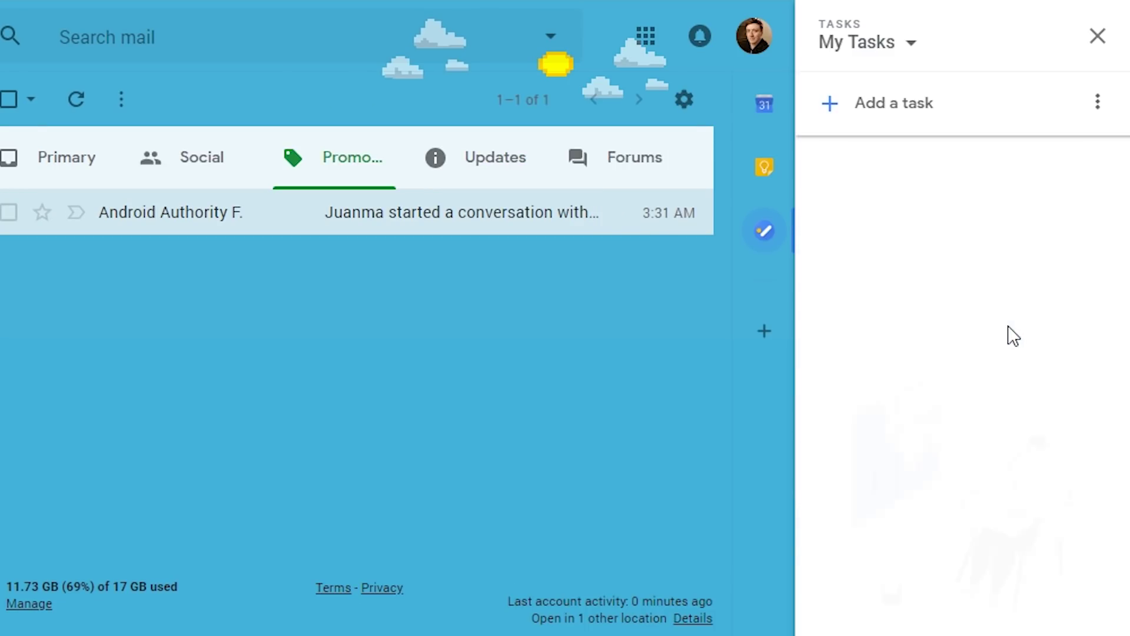
click(907, 117)
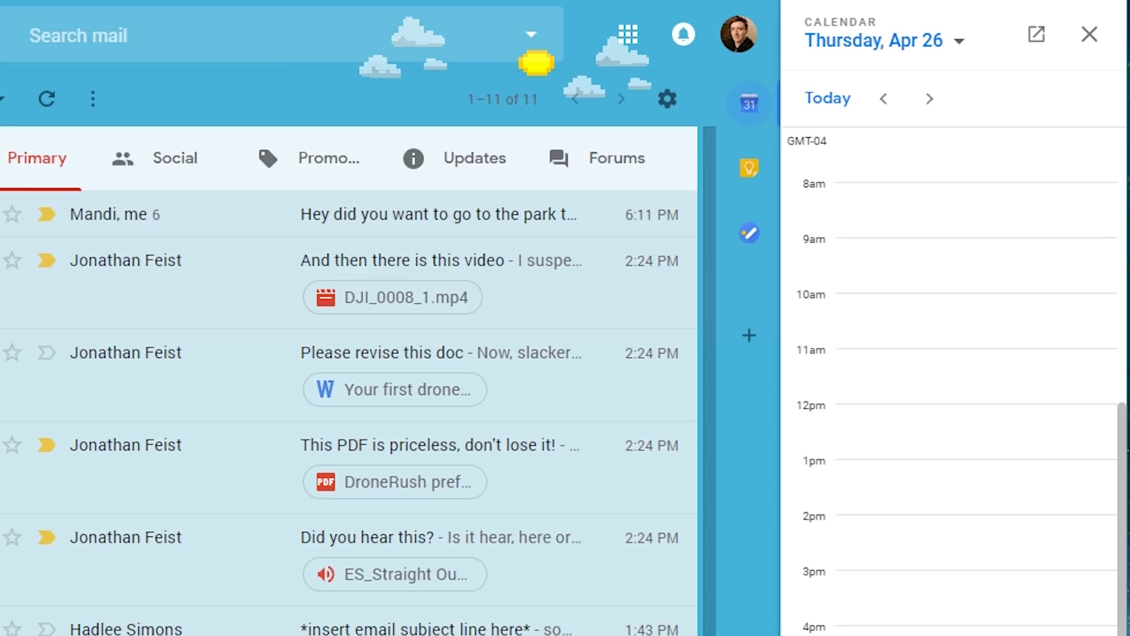
drag(966, 633, 959, 553)
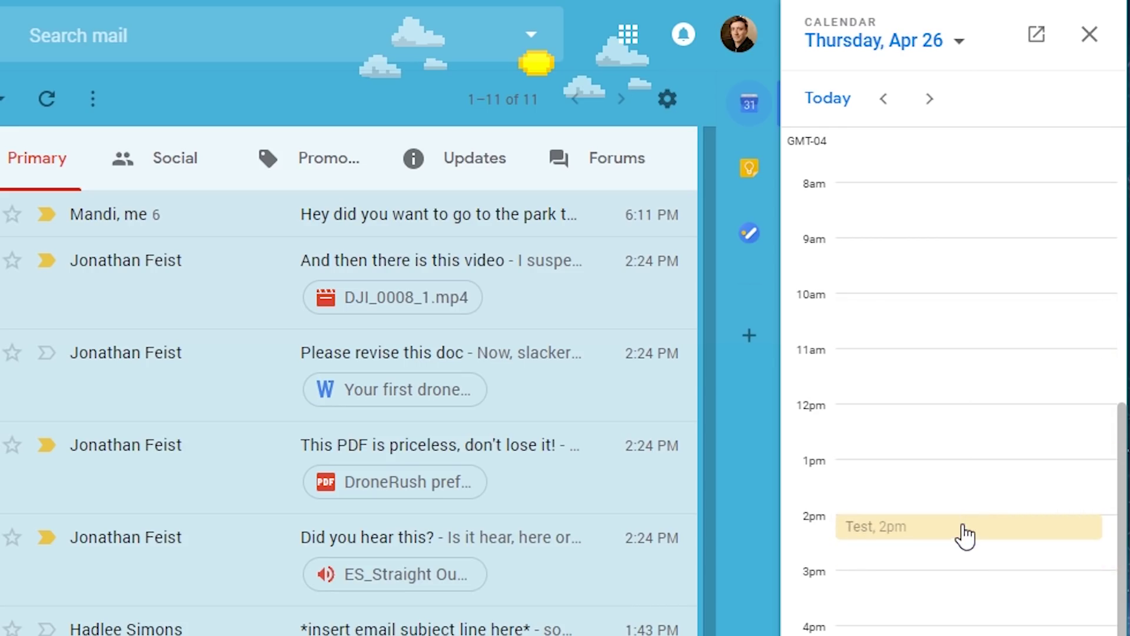
drag(967, 558, 954, 635)
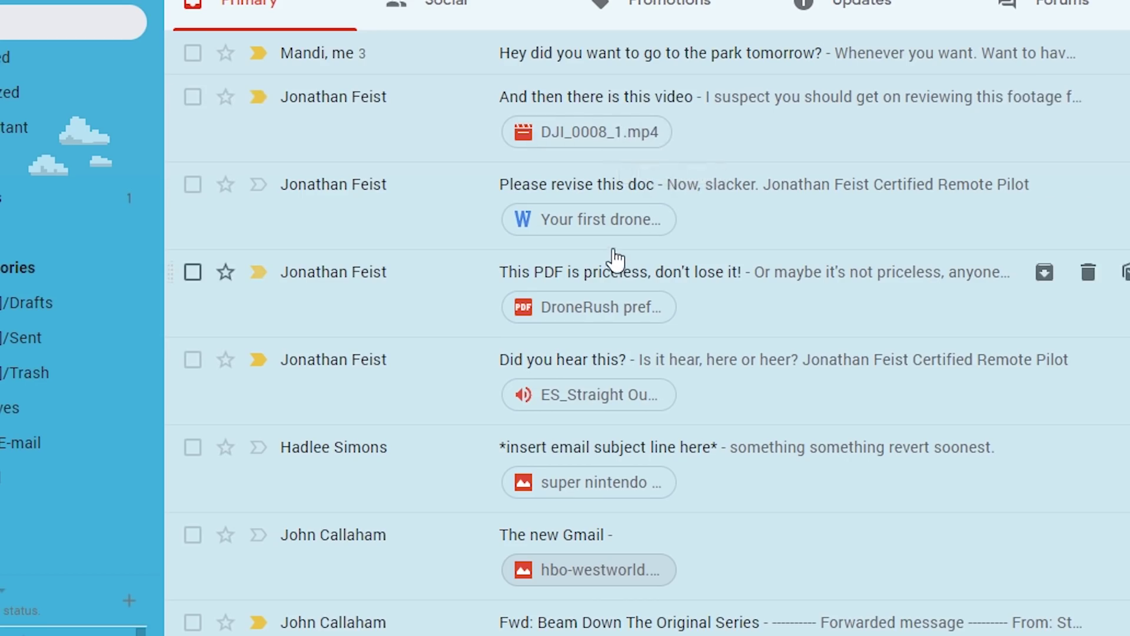
click(613, 221)
scroll(624, 253, down, 7)
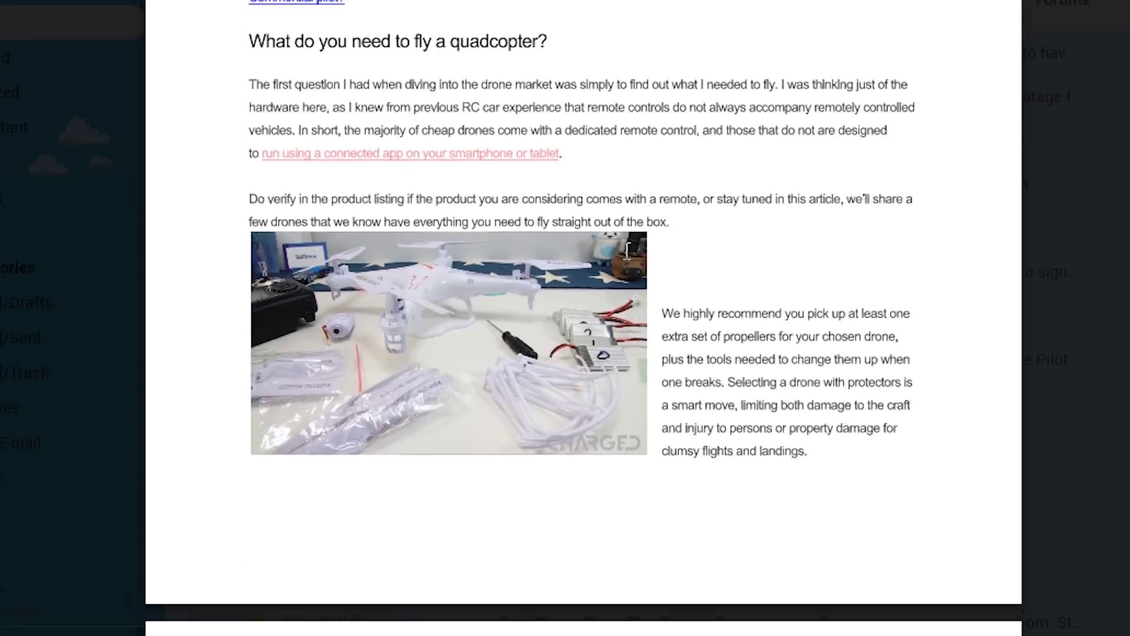
scroll(618, 235, up, 7)
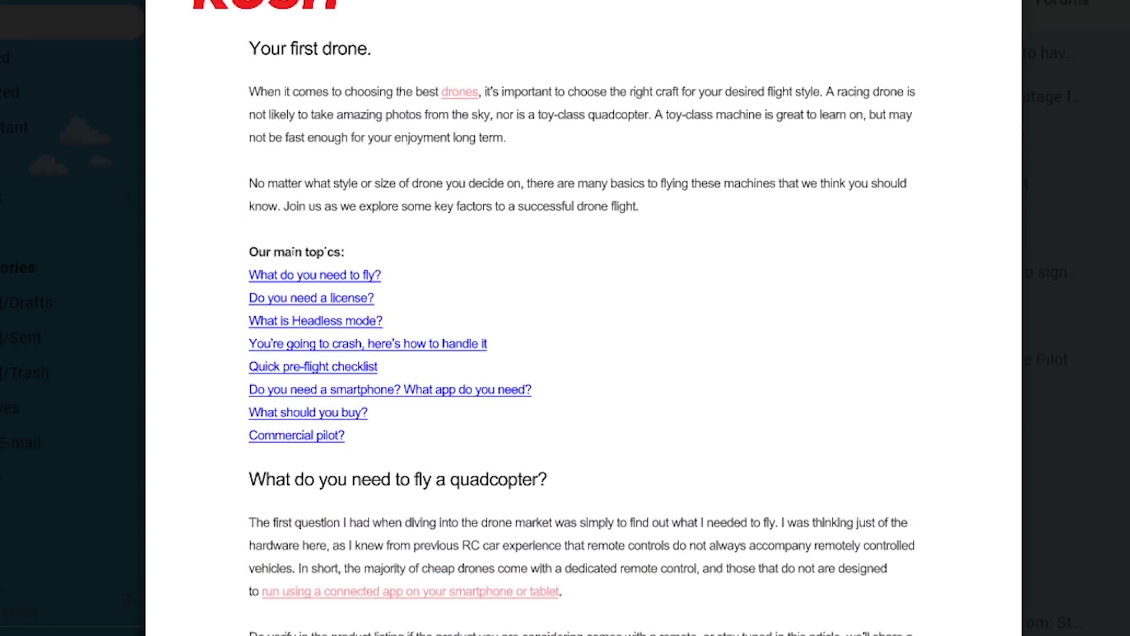
key(Escape)
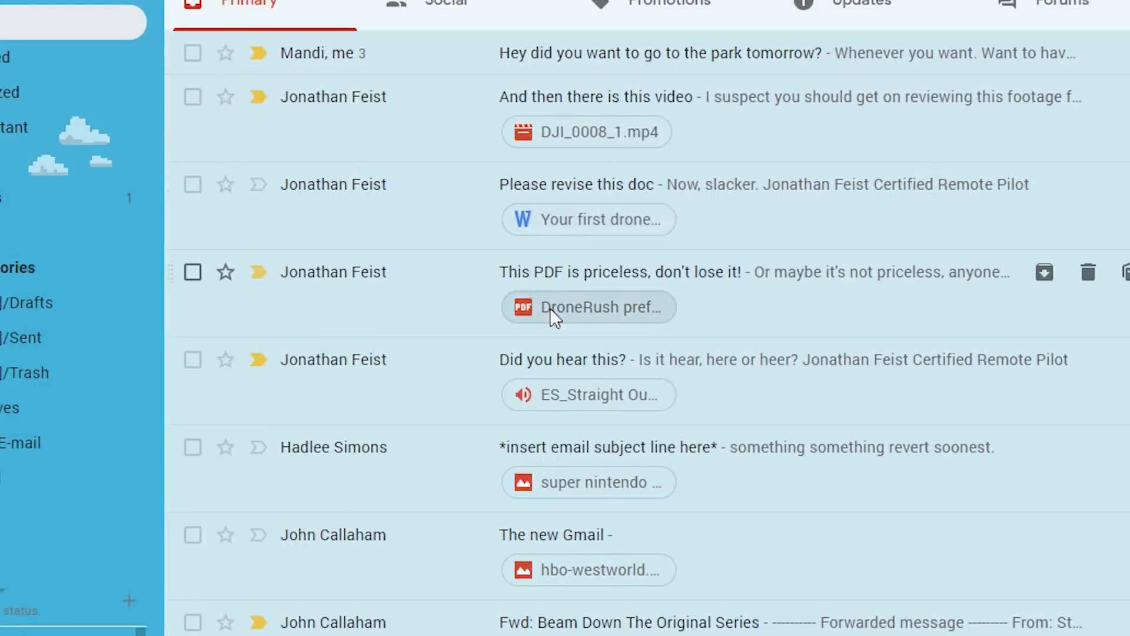
click(550, 309)
scroll(579, 287, down, 7)
scroll(580, 280, up, 7)
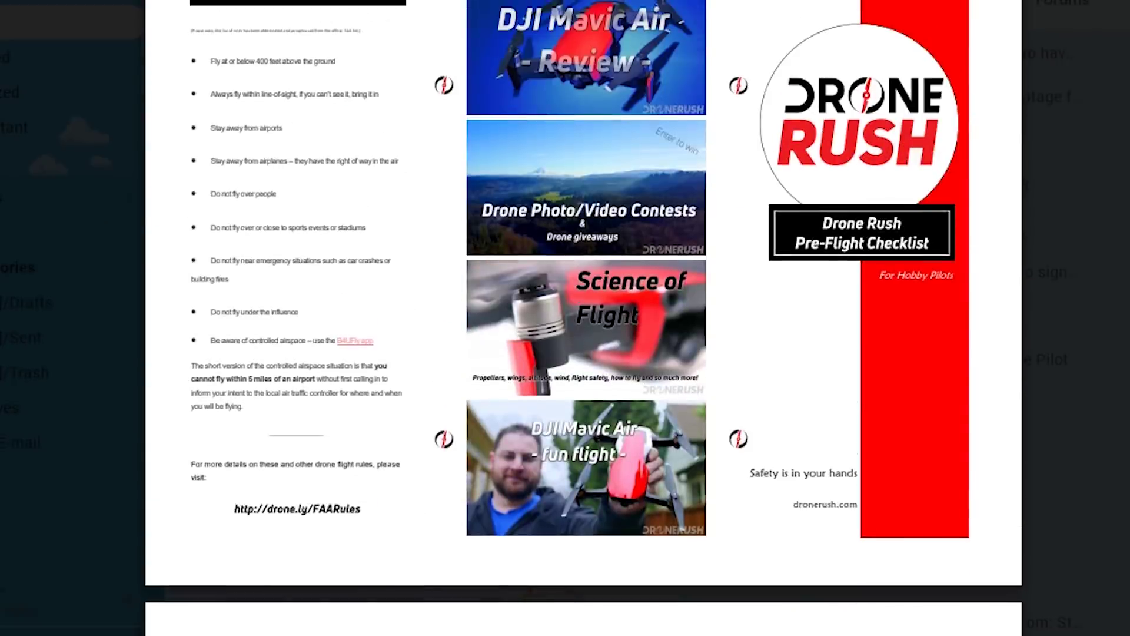
key(Escape)
click(667, 420)
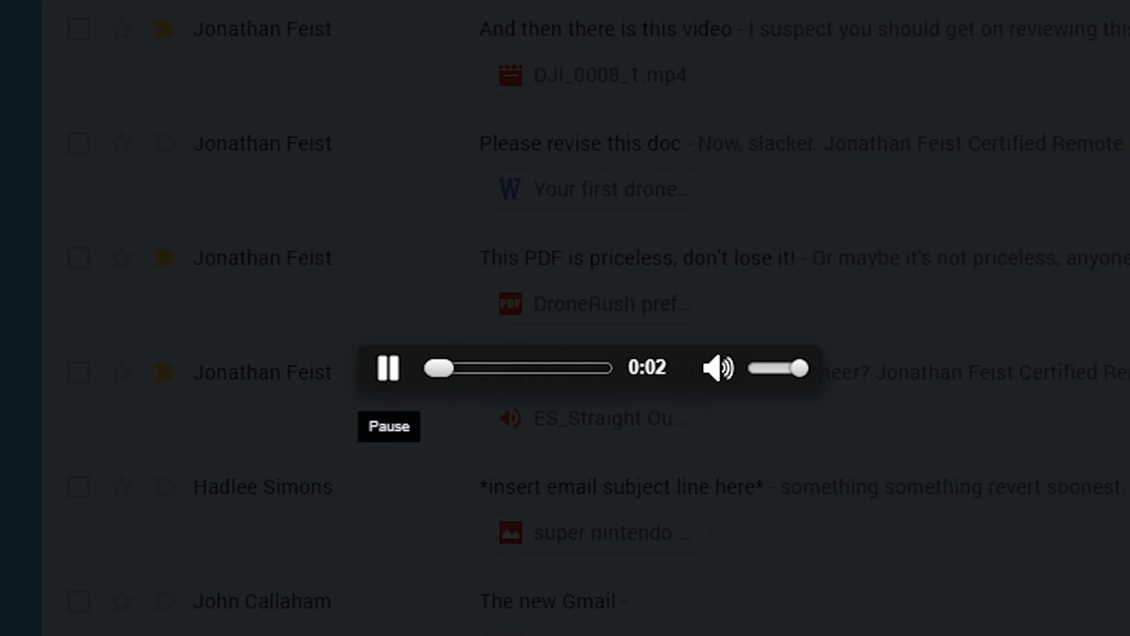
key(Escape)
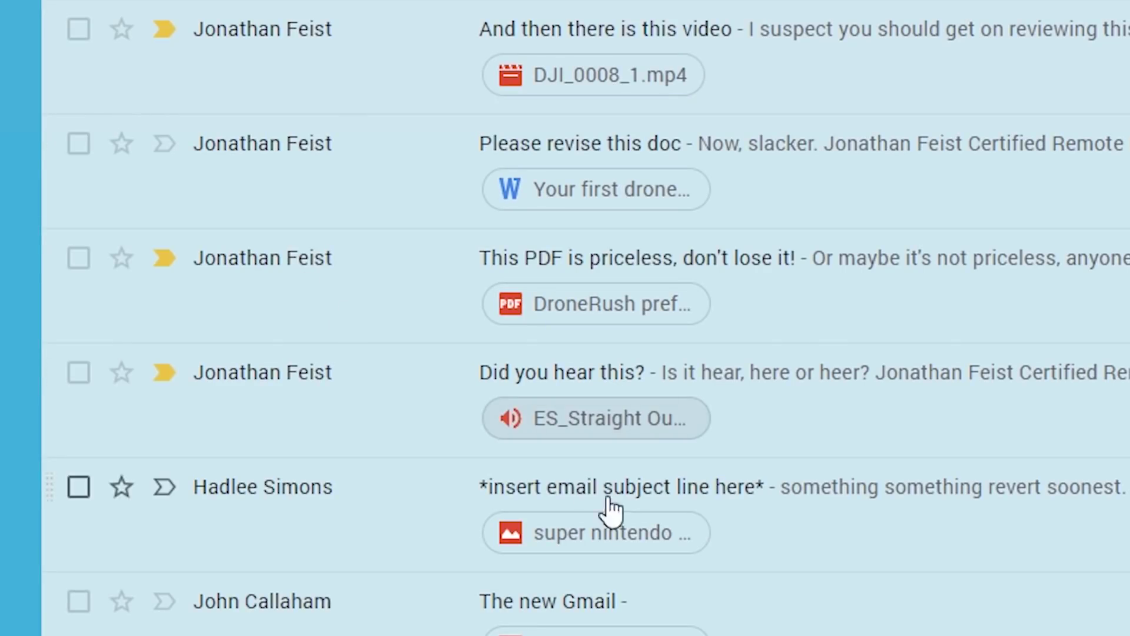
click(631, 538)
key(Escape)
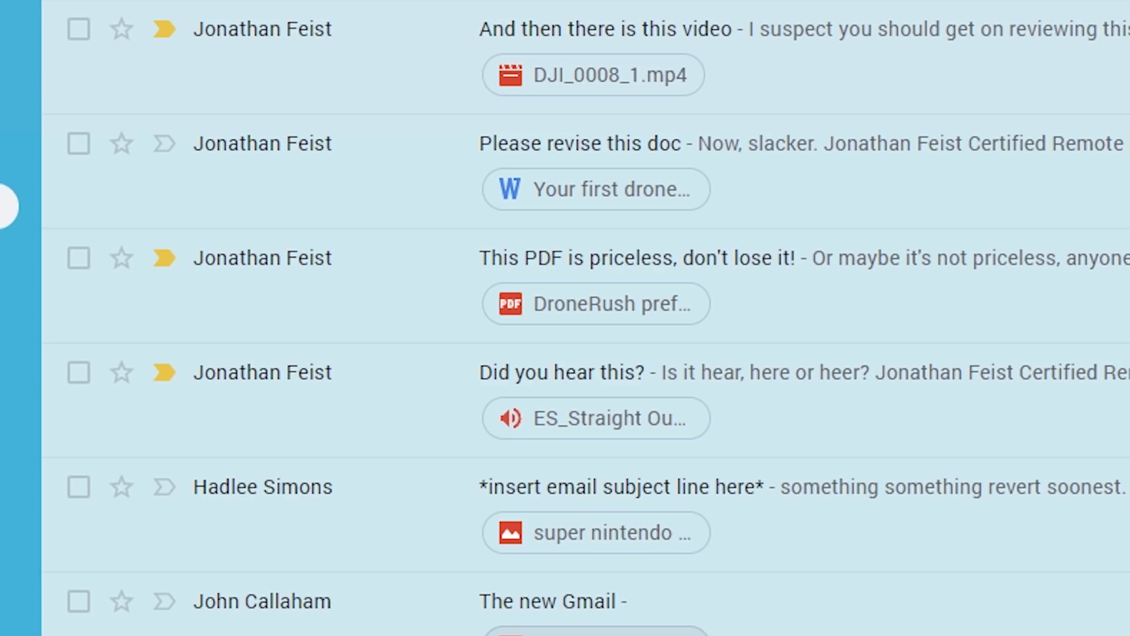
click(1076, 15)
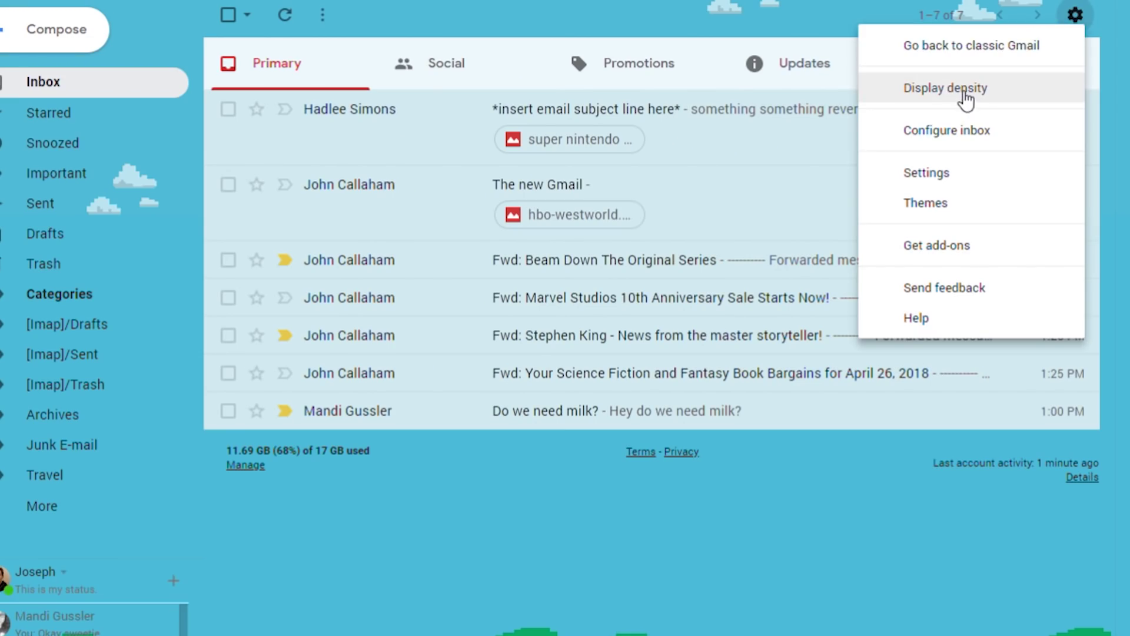
- Preview the Comfortable and Compact display densities, then settle on Default
click(966, 100)
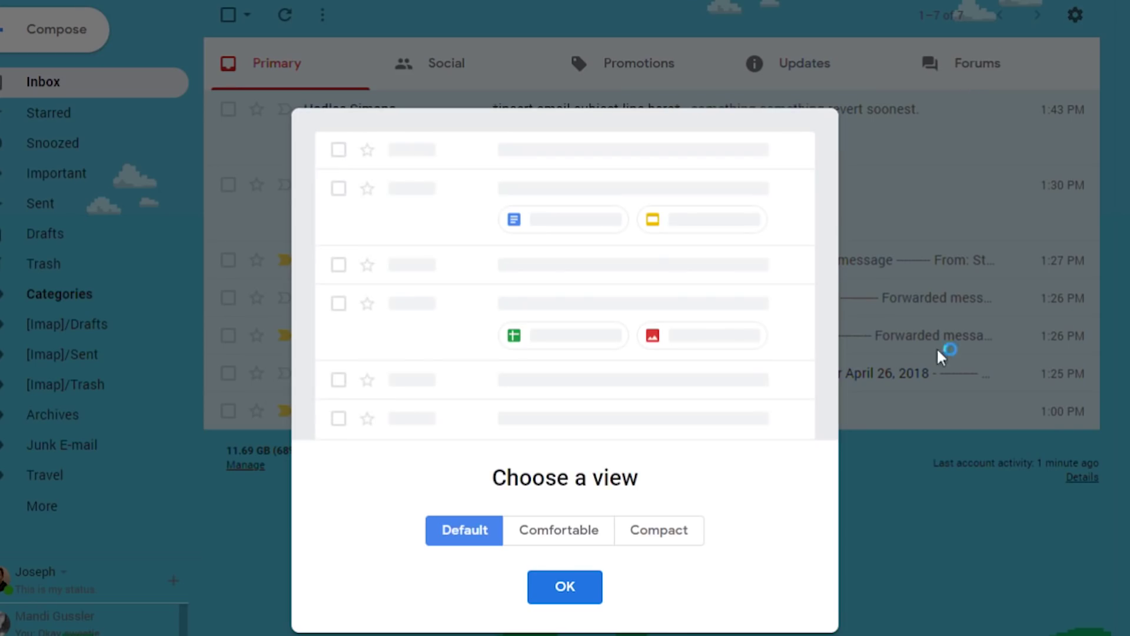
click(584, 539)
click(640, 538)
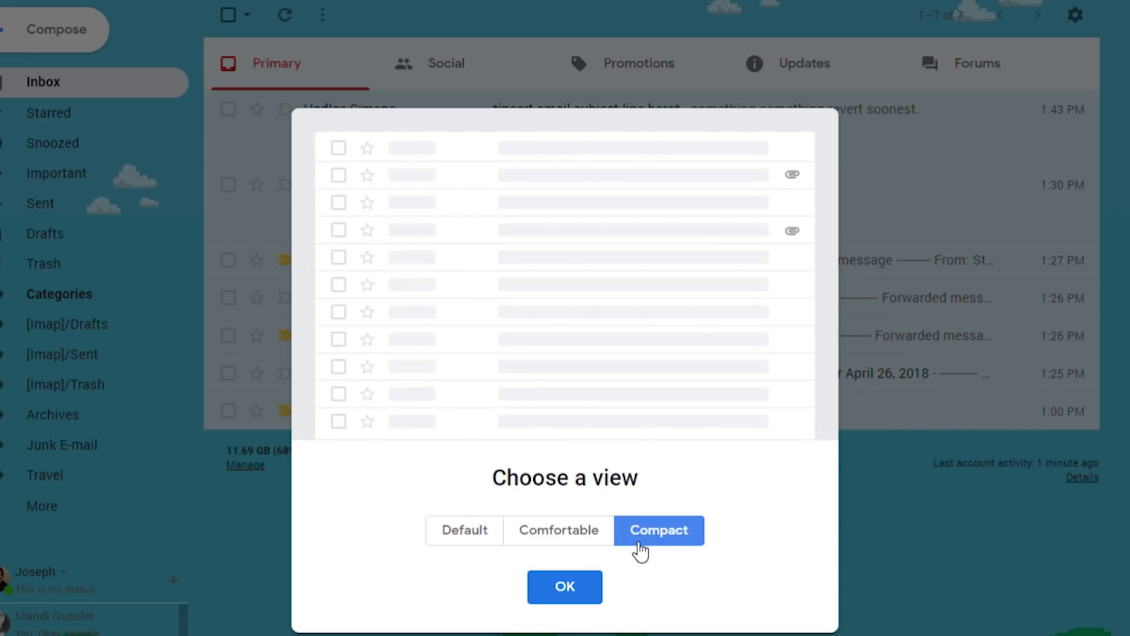
click(562, 537)
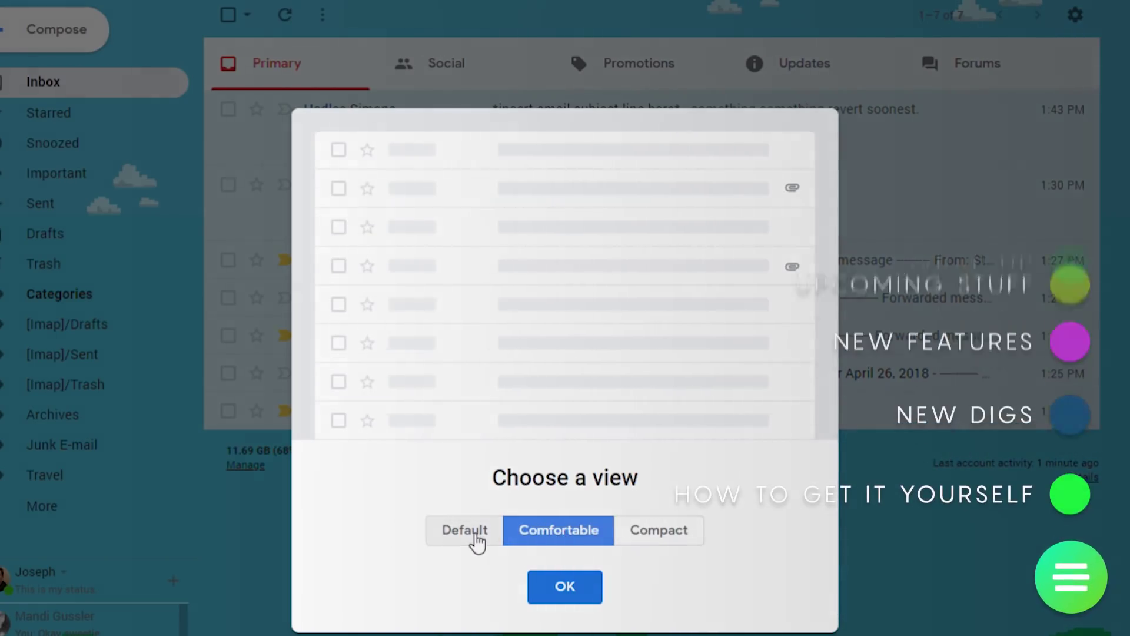
click(477, 537)
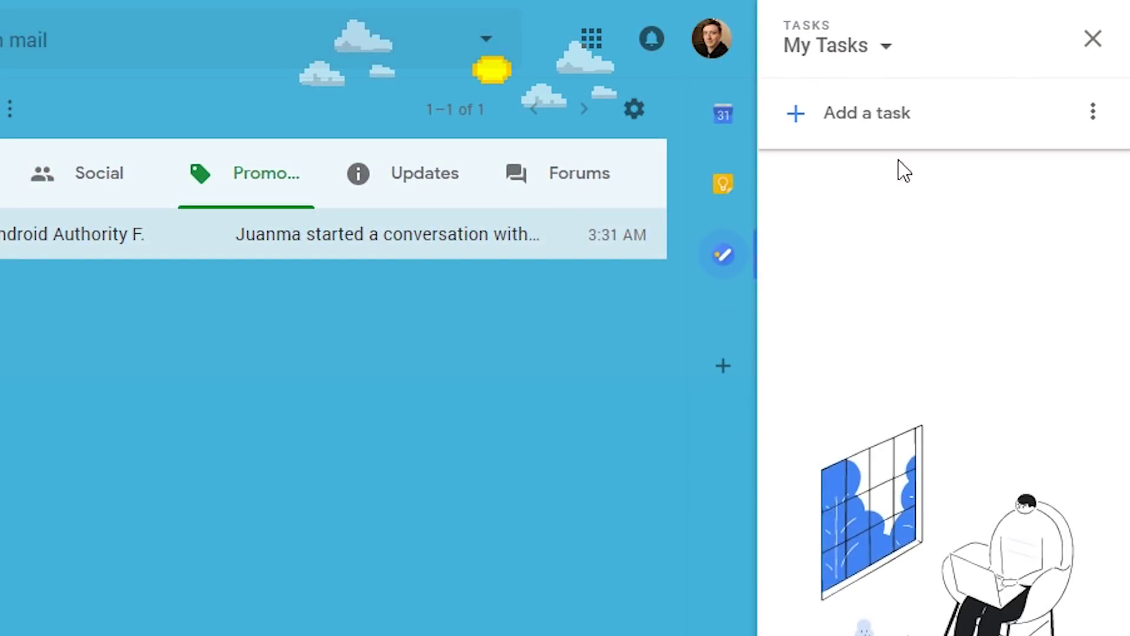
- Enter the tasks 'Test' and 'Test 2' into the My Tasks list, one per row
click(877, 123)
text(Te)
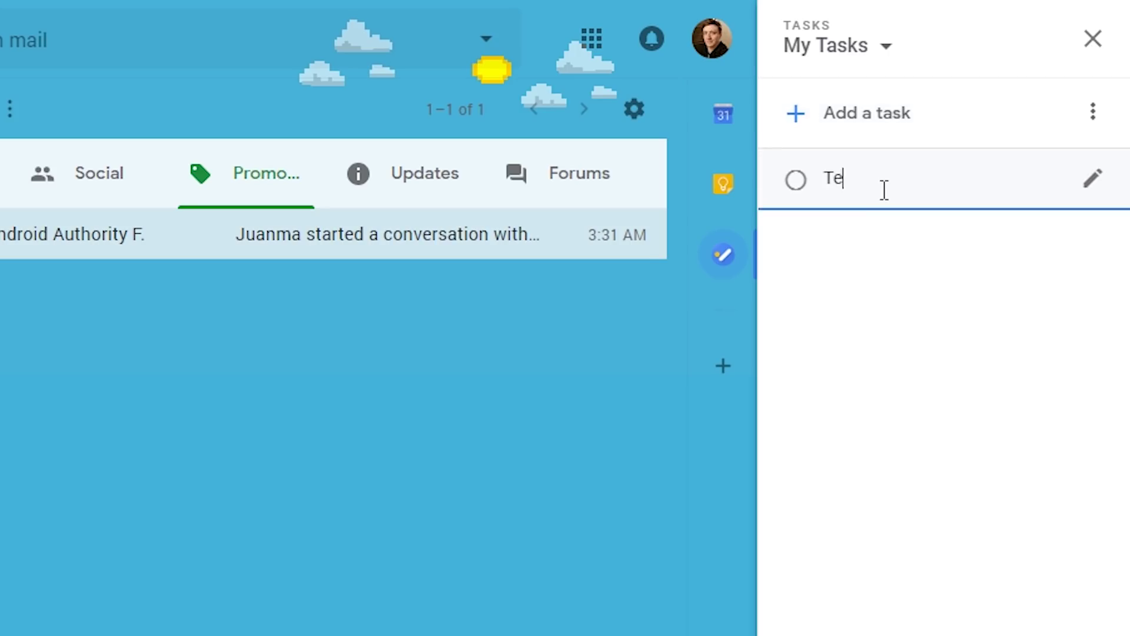
text(st)
key(Return)
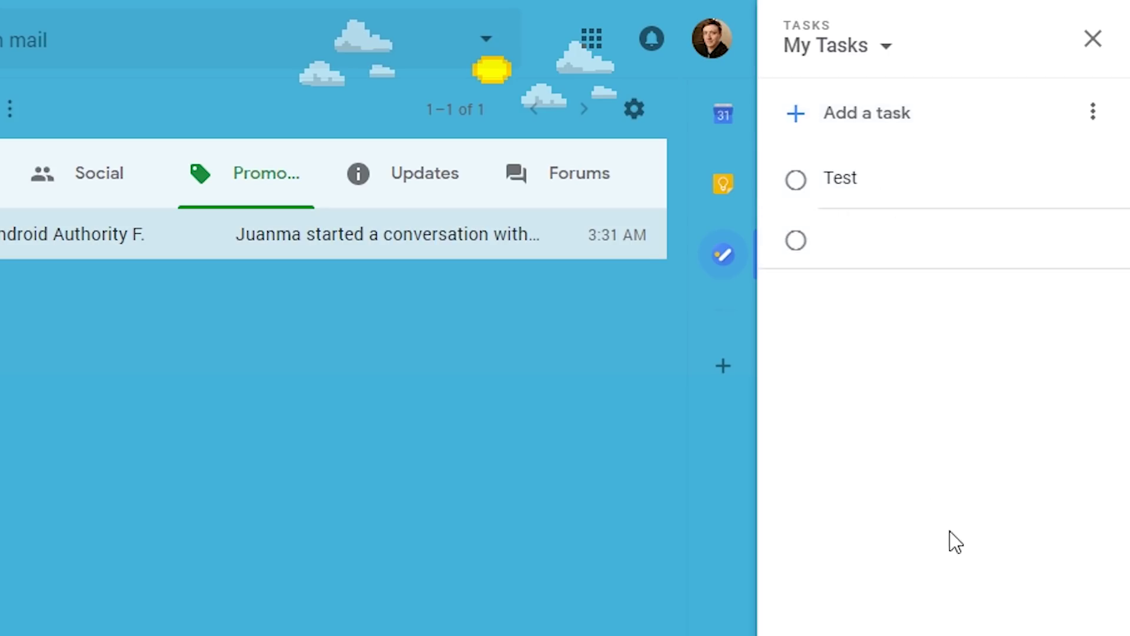
click(883, 248)
text(Test)
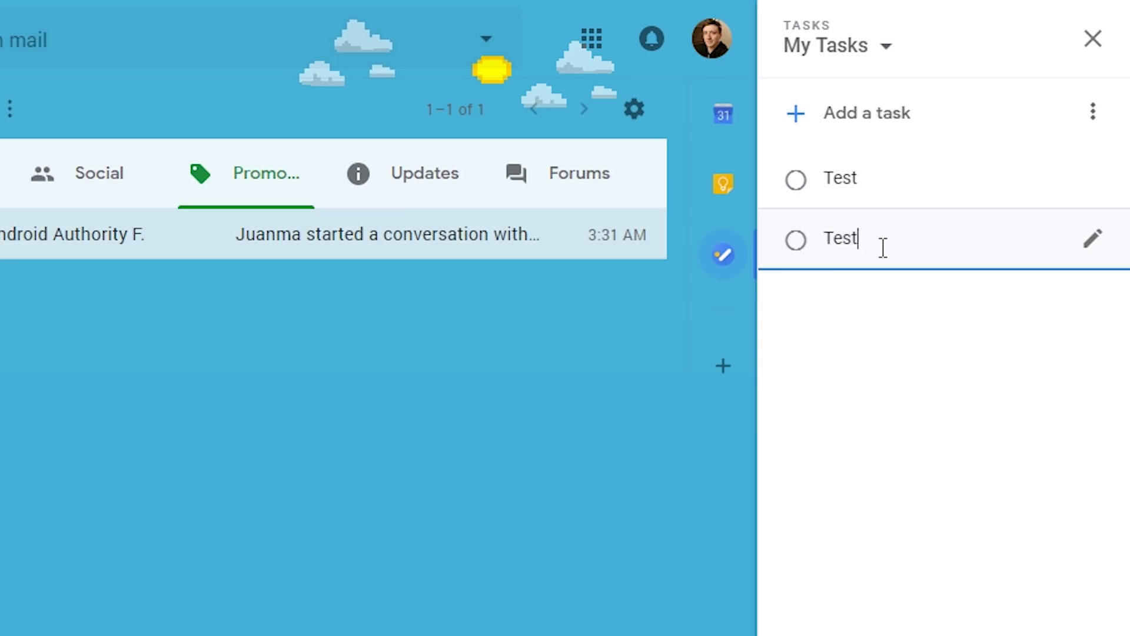
text( 2)
key(Return)
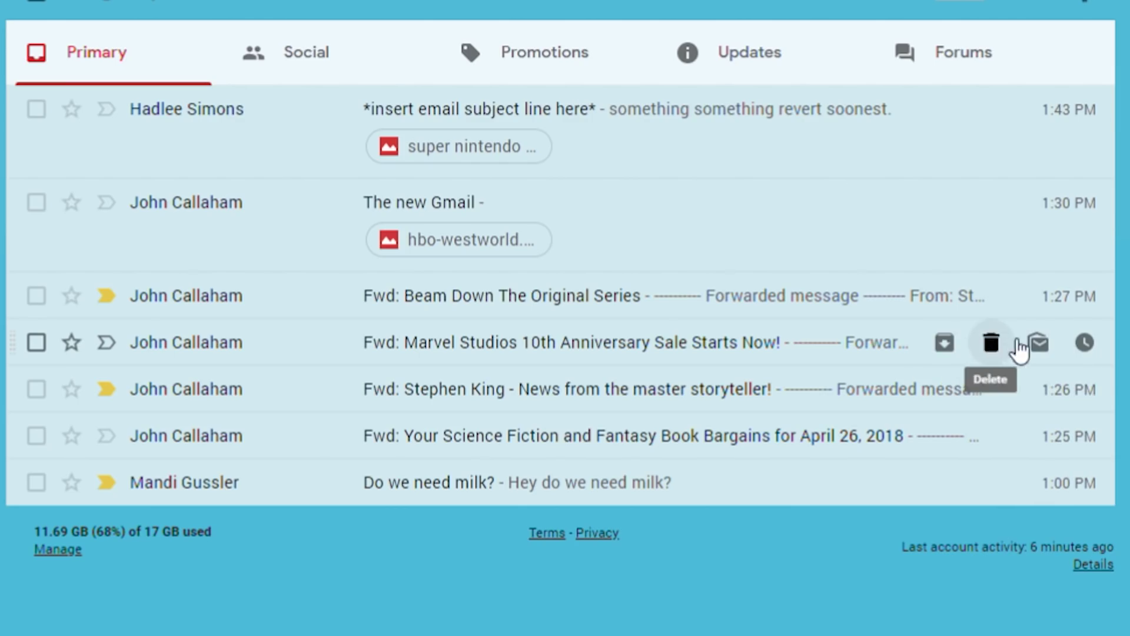
- Snooze the 'Do we need milk?' email until tomorrow at 8:00 AM
click(1086, 344)
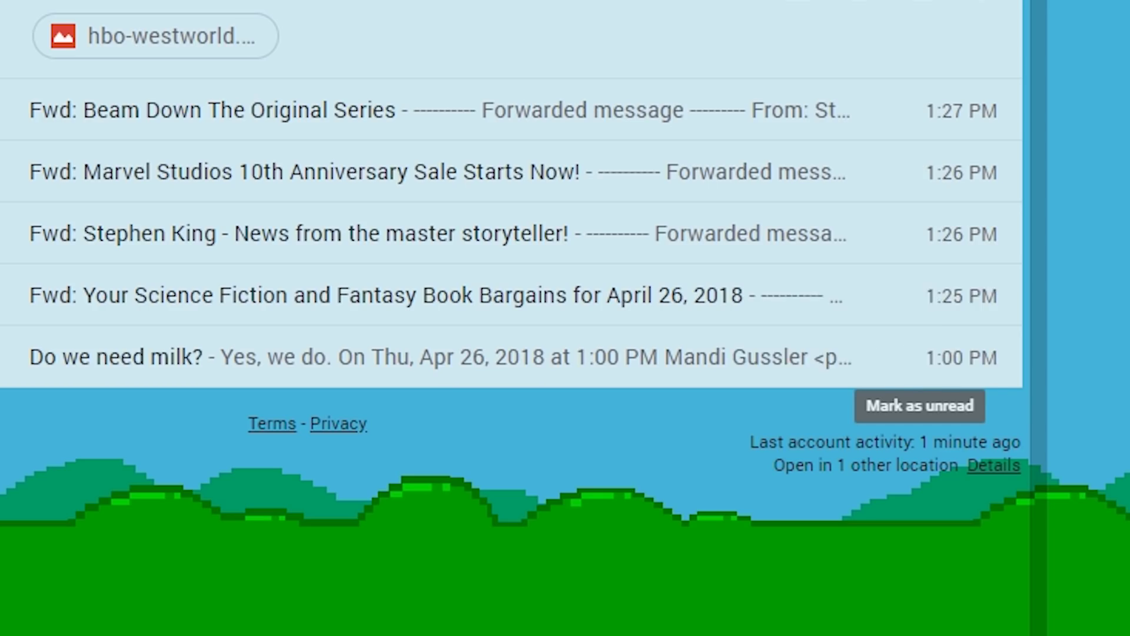
click(980, 357)
click(980, 357)
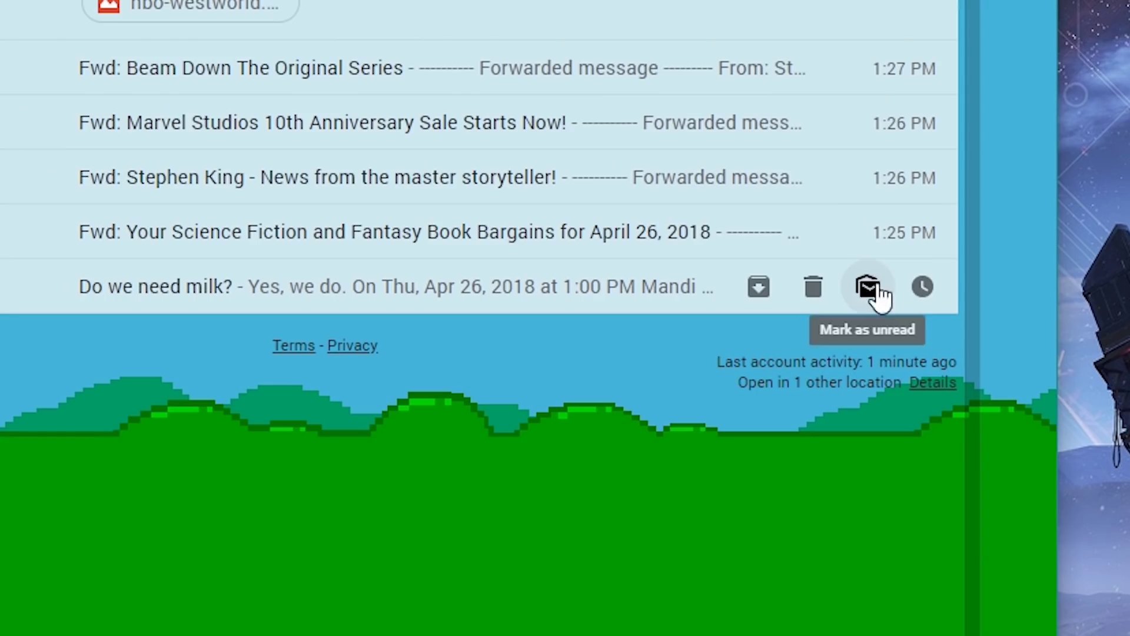
click(982, 357)
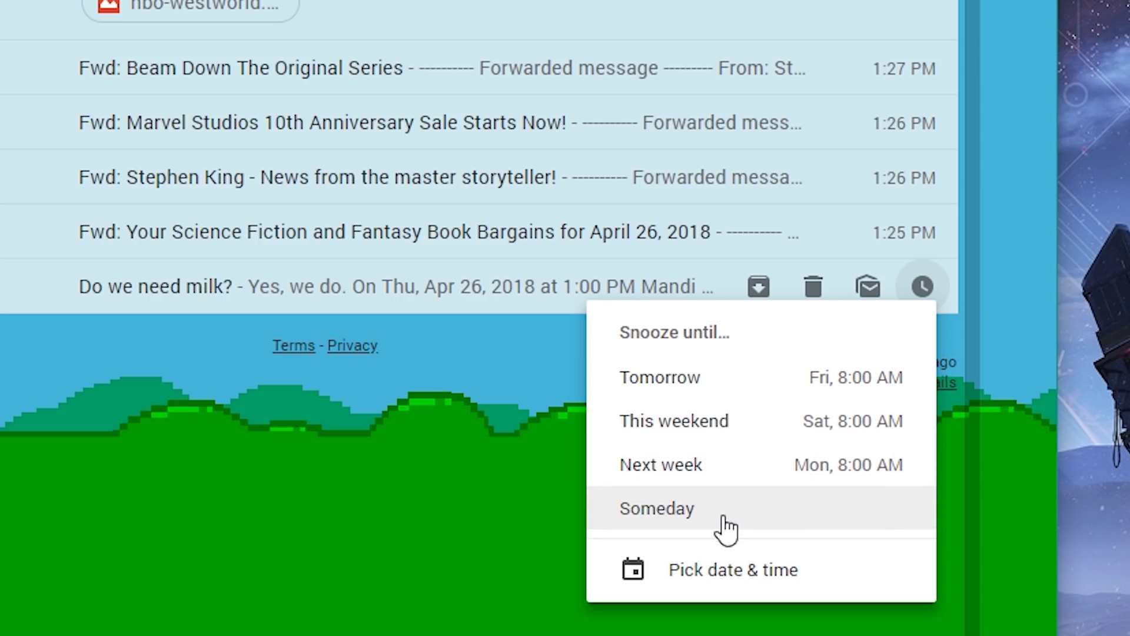
click(685, 381)
- Open the snoozed 'Do we need milk?' conversation from Snoozed, then return to the list
click(165, 203)
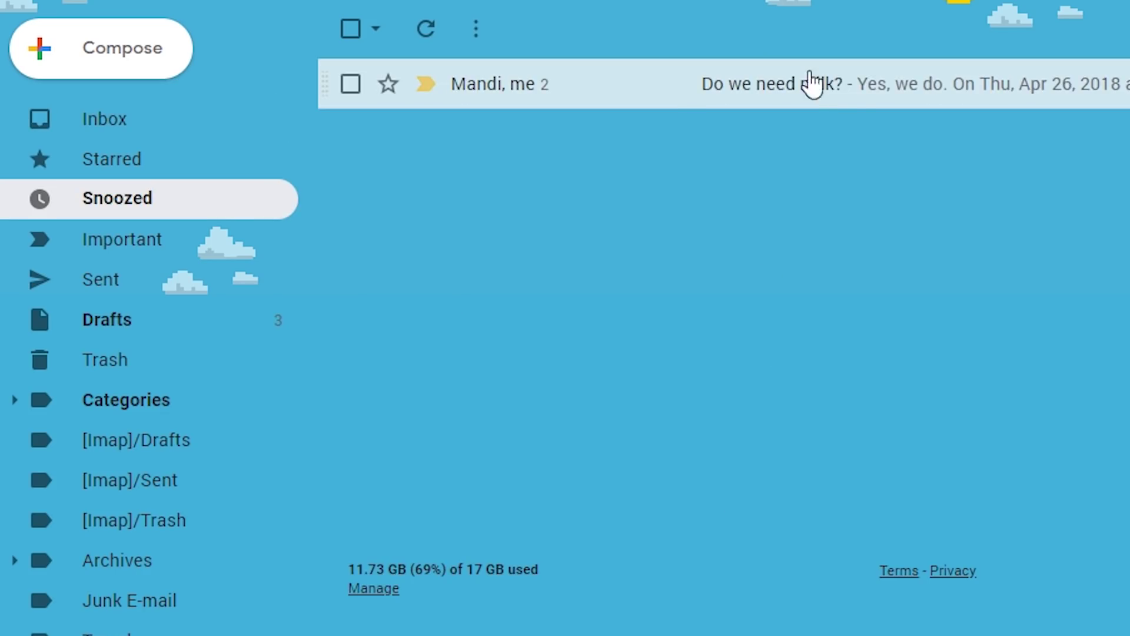
click(848, 96)
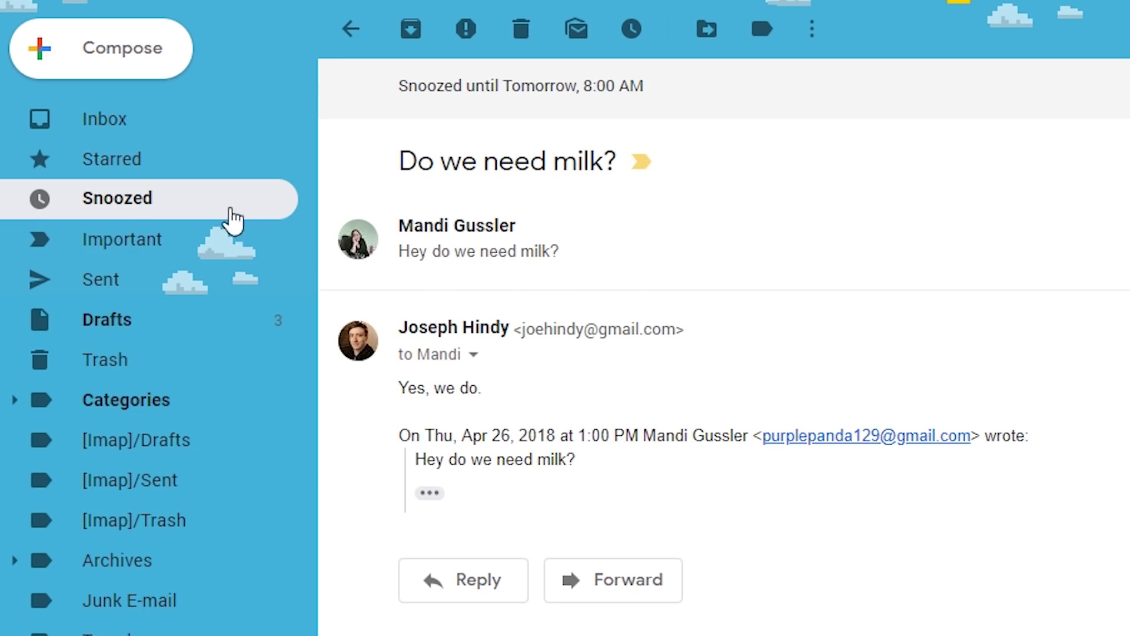
click(202, 210)
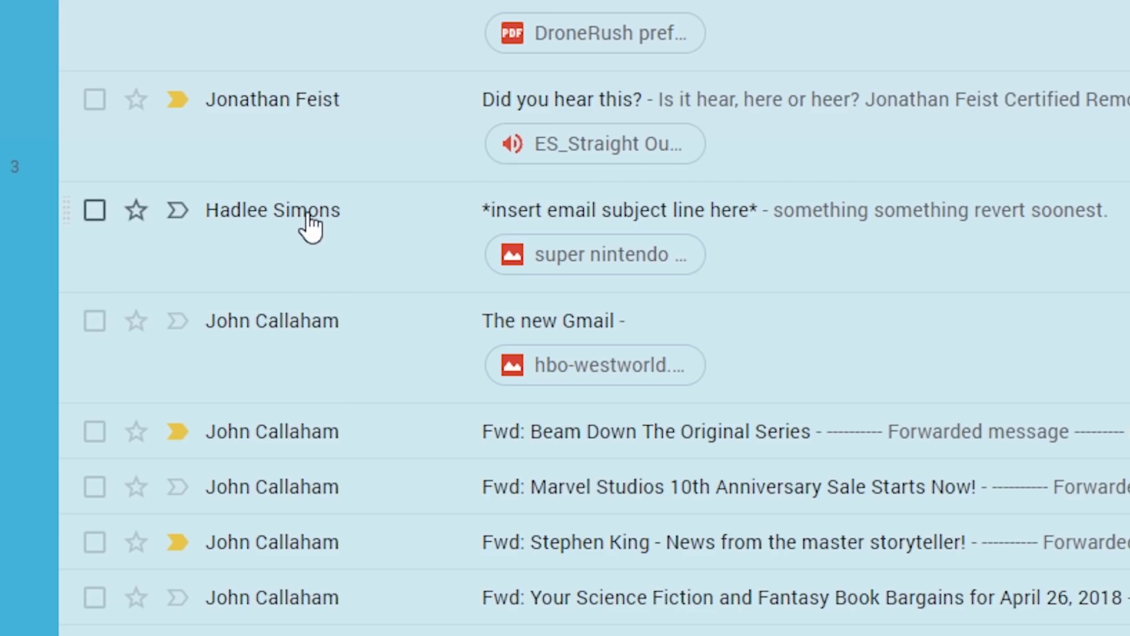
- Preview a sender's contact card, then bring up the Product launch draft with its Credit card attachment
mouse_move(310, 225)
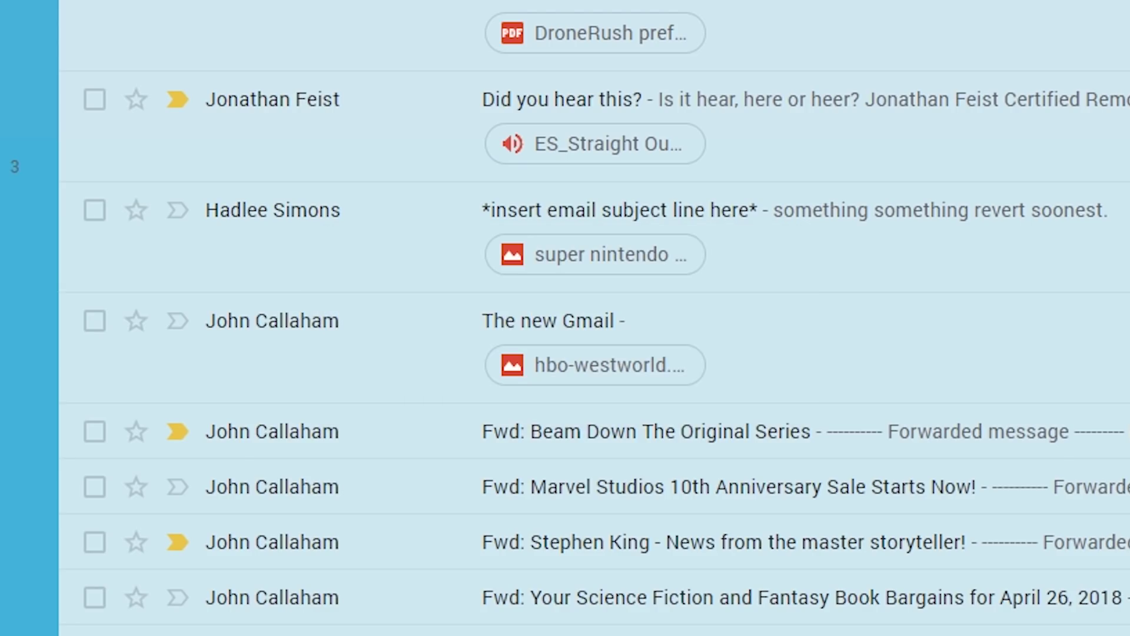
mouse_move(272, 210)
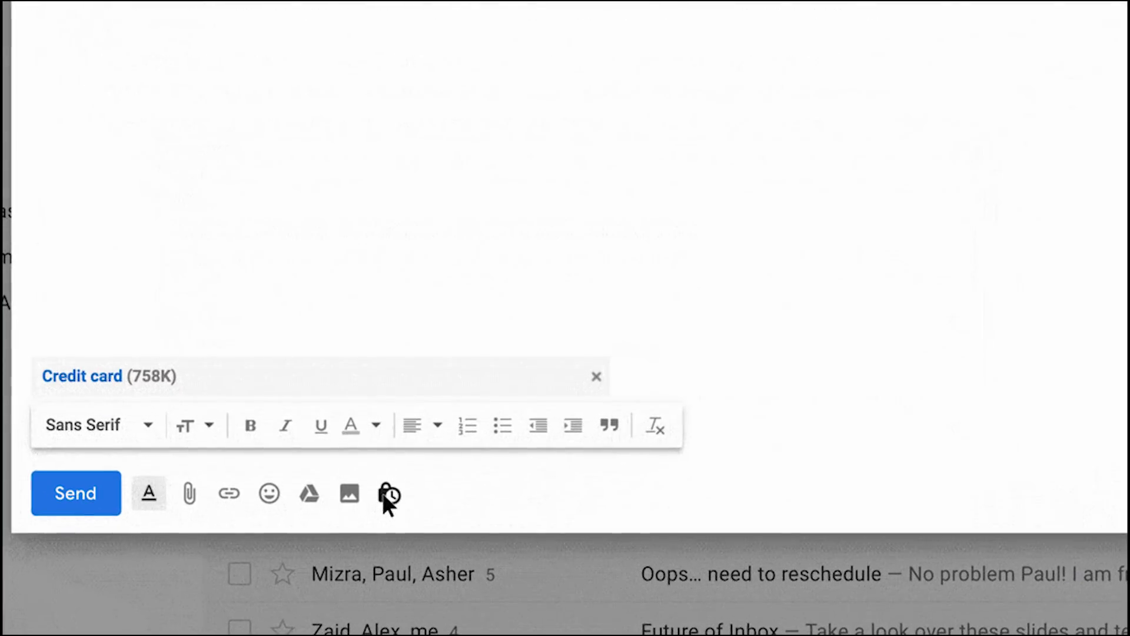
- Turn on confidential mode for Product launch: expires in 1 week, no SMS passcode
click(386, 495)
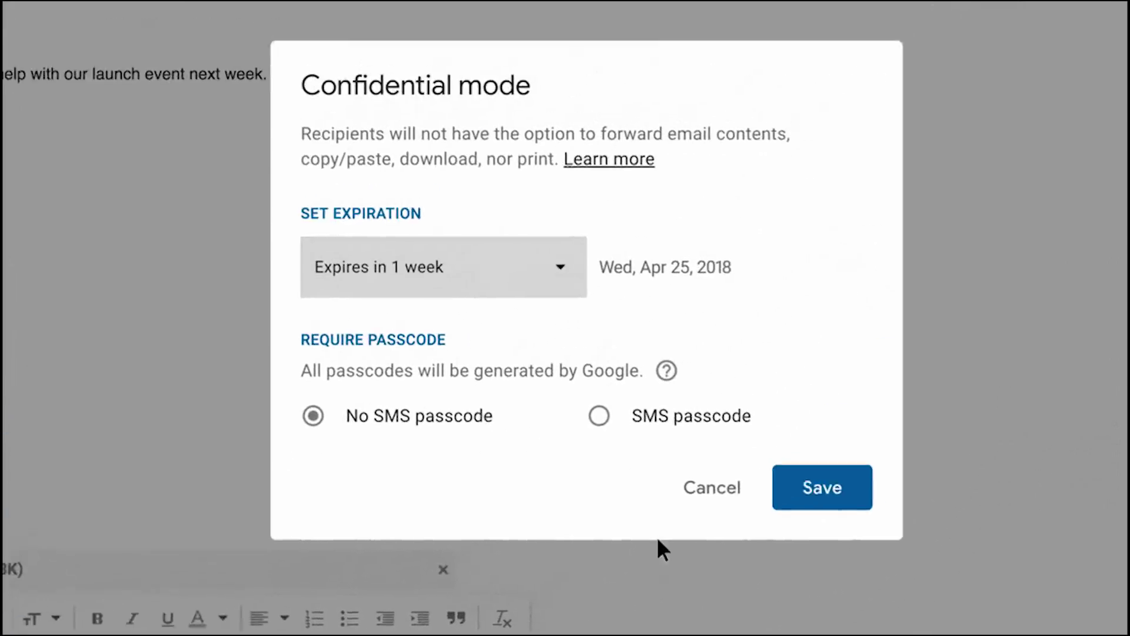
click(806, 507)
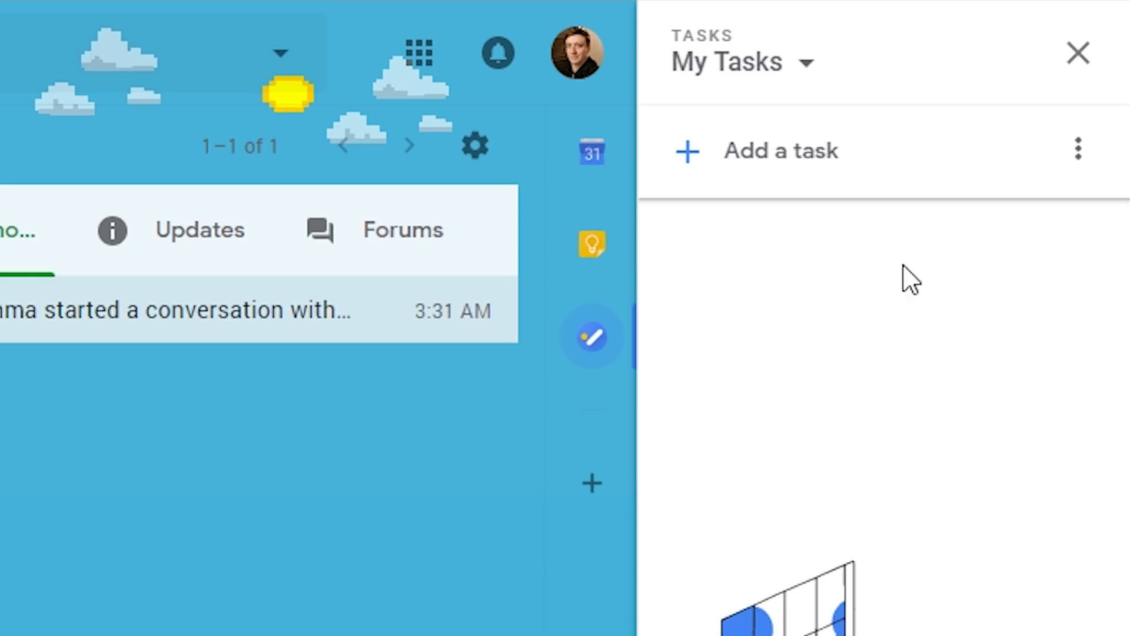
- Enter Test, Test 2 and 'Make the Gmail video!' into My Tasks, one per row
click(793, 154)
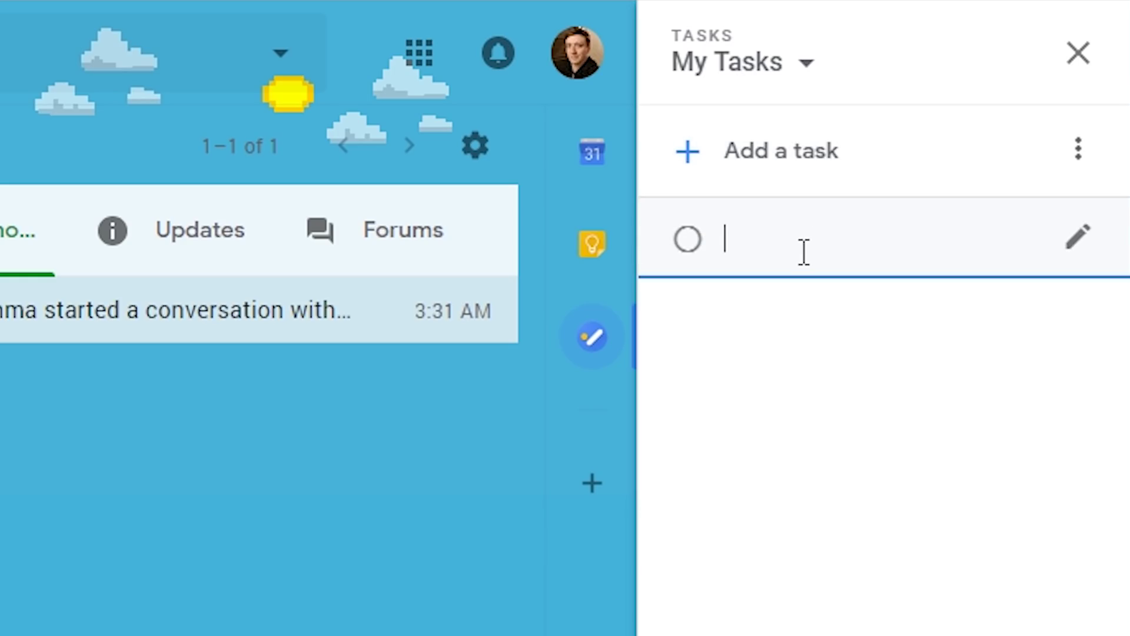
text(Test)
key(Return)
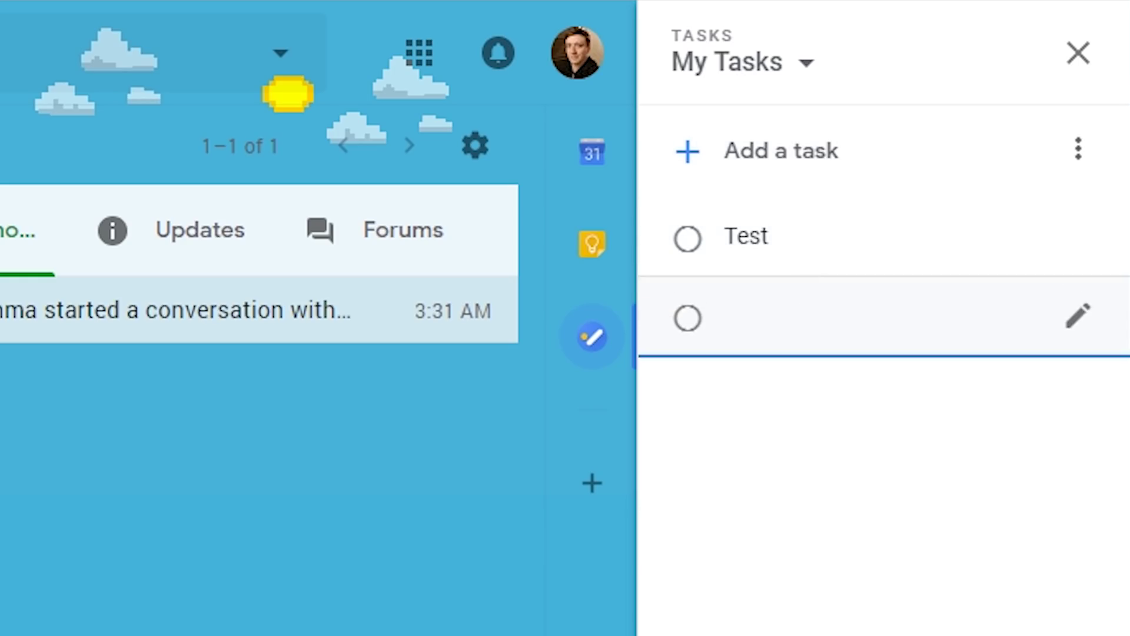
click(803, 327)
key(Return)
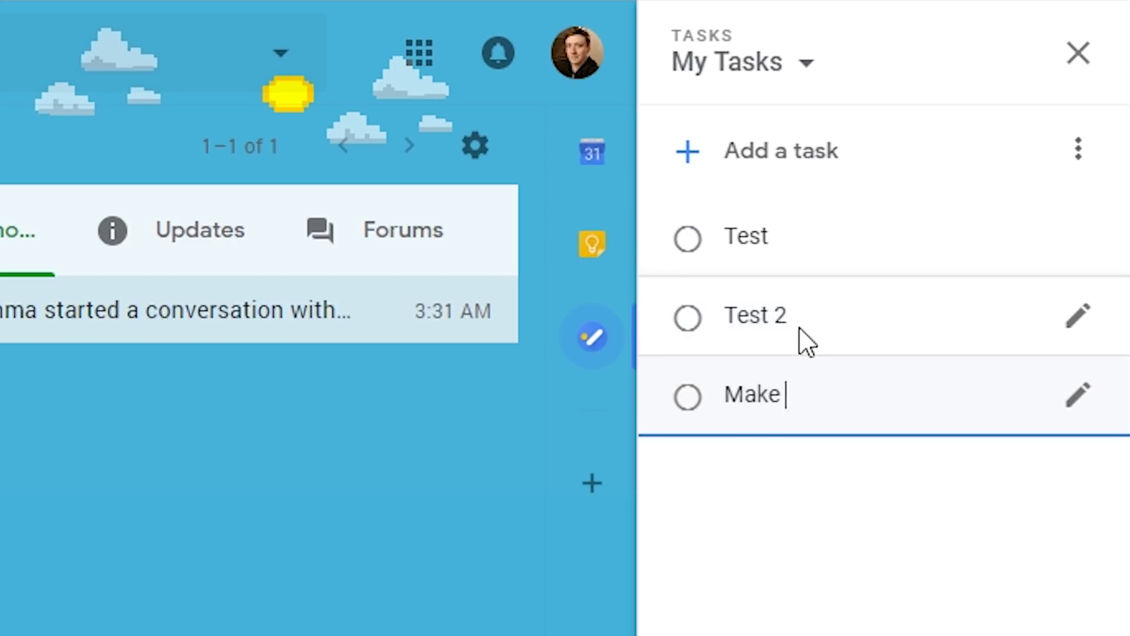
text(Make the Gmail video!)
key(Return)
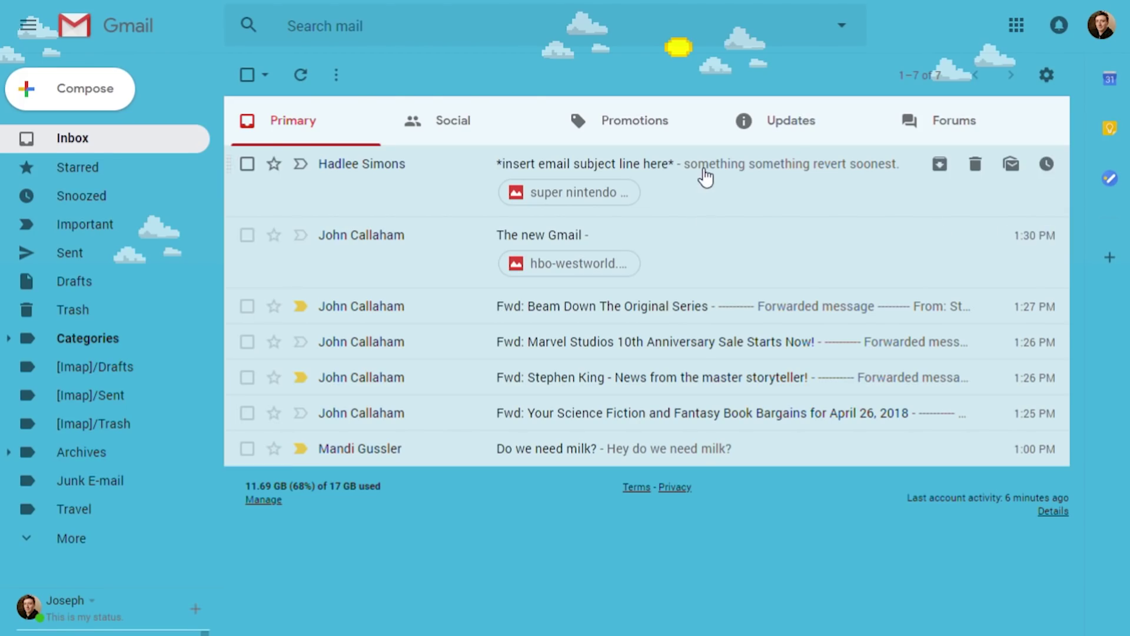
- Send the Smart Reply 'Yes, we do.' in answer to the 'Do we need milk?' email
click(706, 177)
click(88, 142)
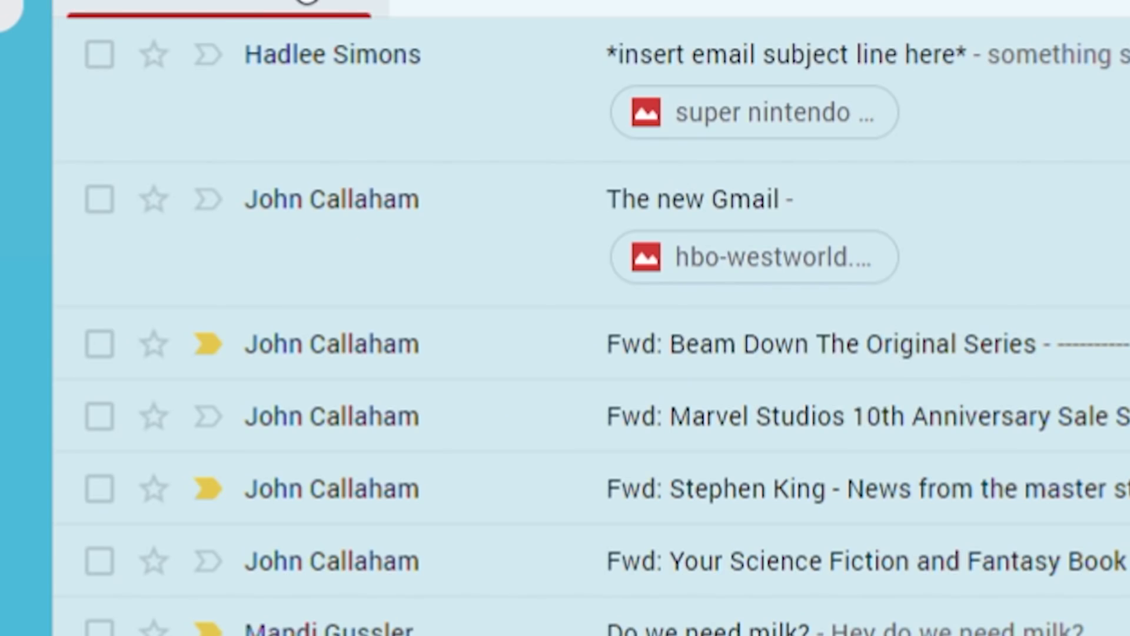
click(738, 630)
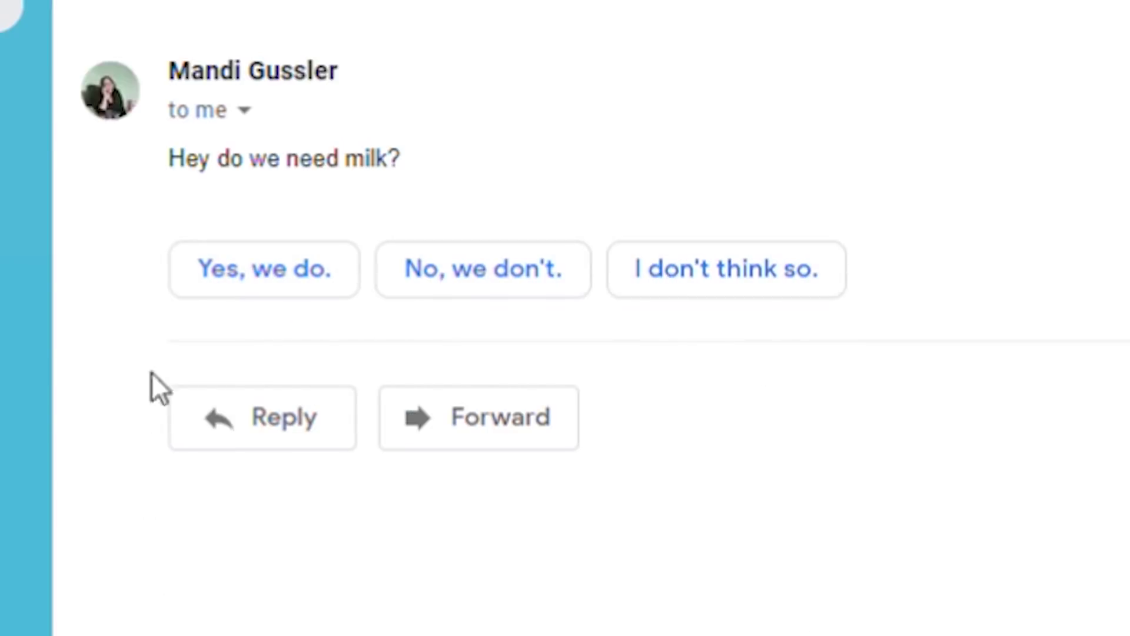
click(273, 288)
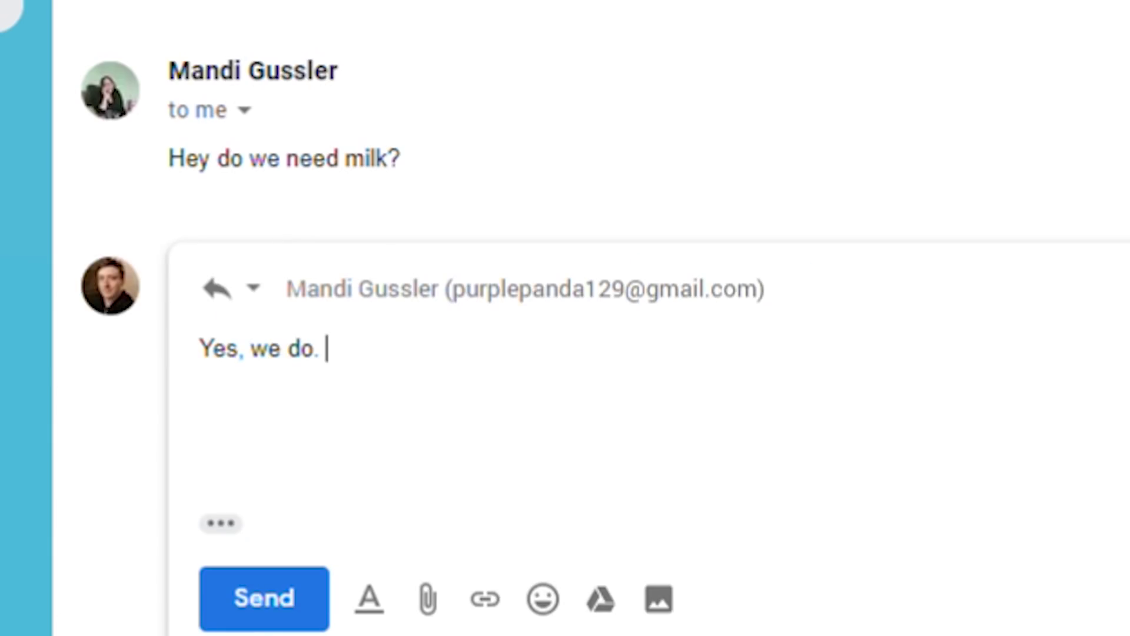
click(272, 619)
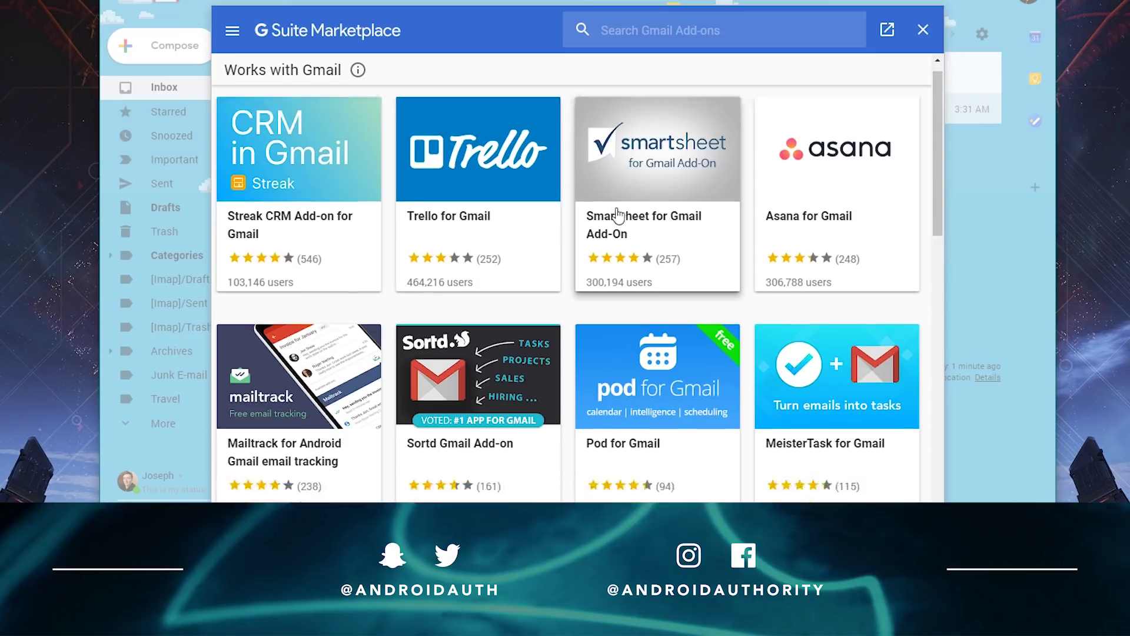
scroll(619, 217, down, 5)
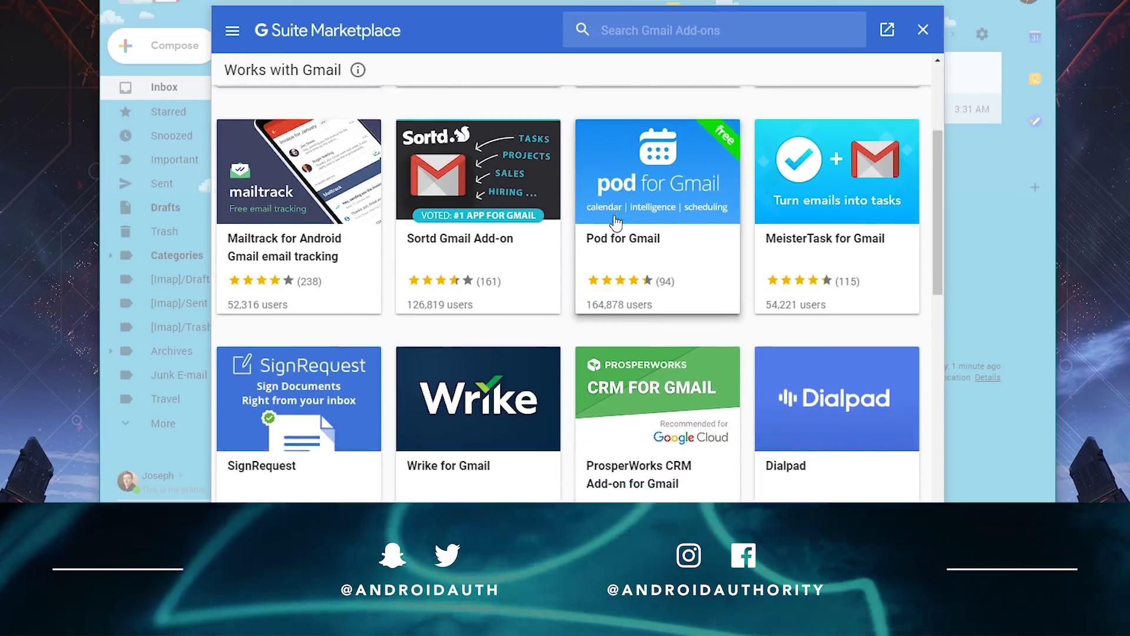
scroll(615, 223, down, 5)
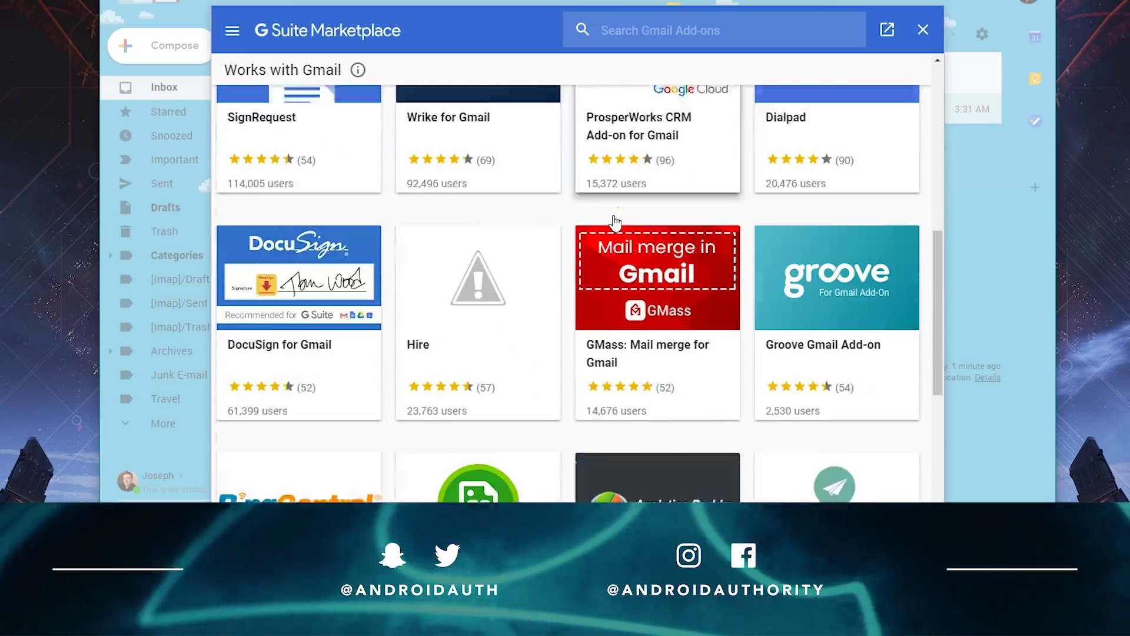
scroll(615, 222, down, 7)
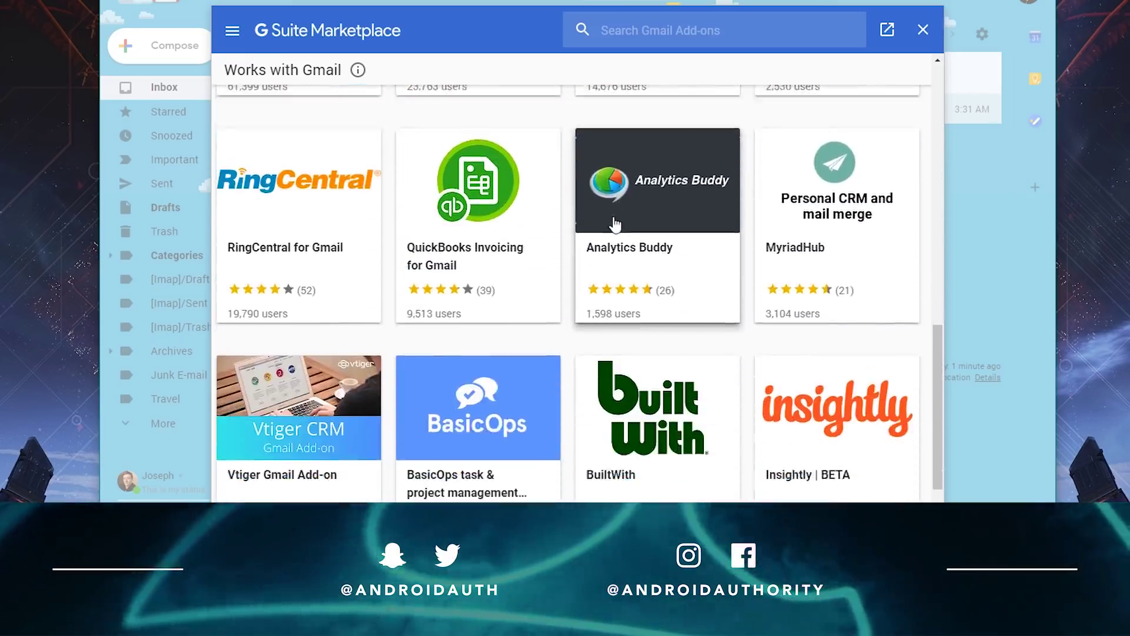
scroll(616, 222, down, 3)
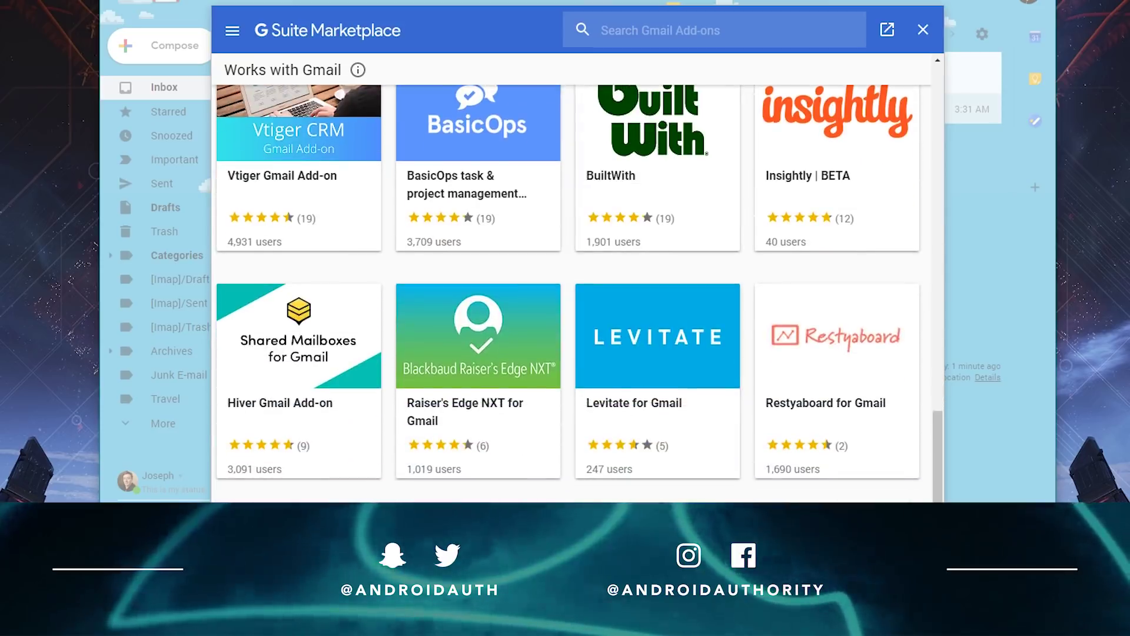
scroll(575, 293, up, 2)
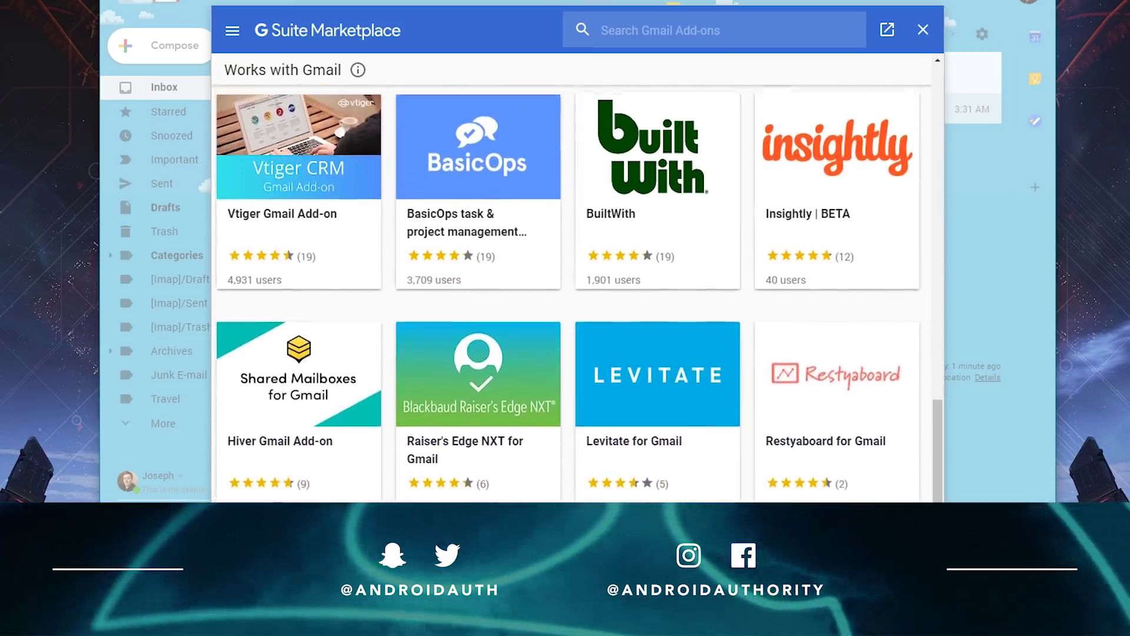
scroll(574, 293, up, 4)
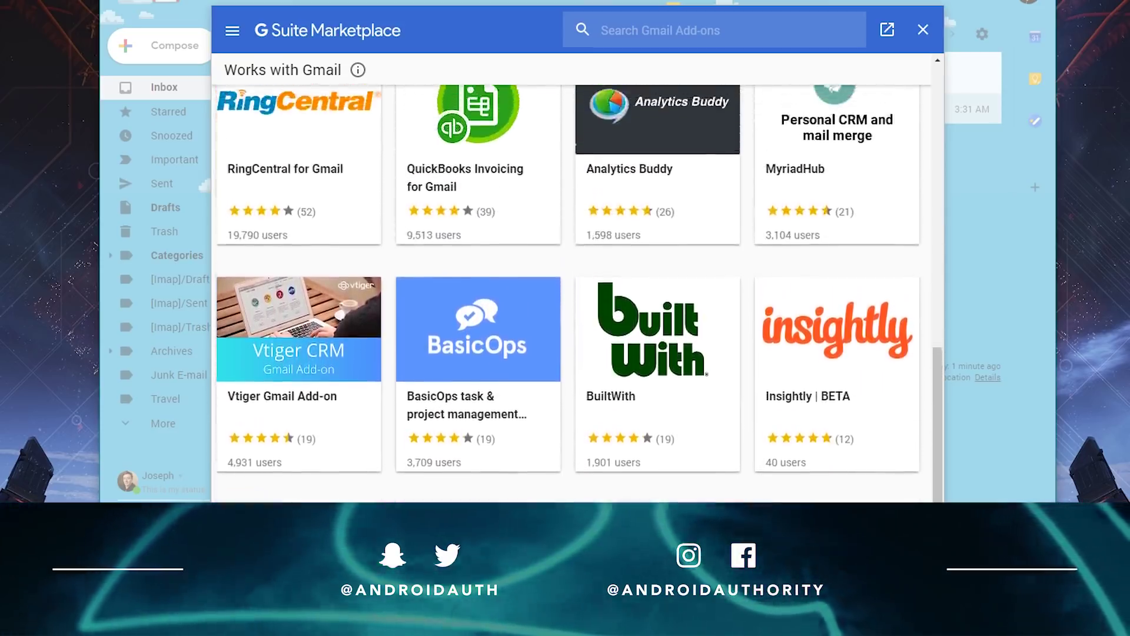
scroll(574, 293, up, 4)
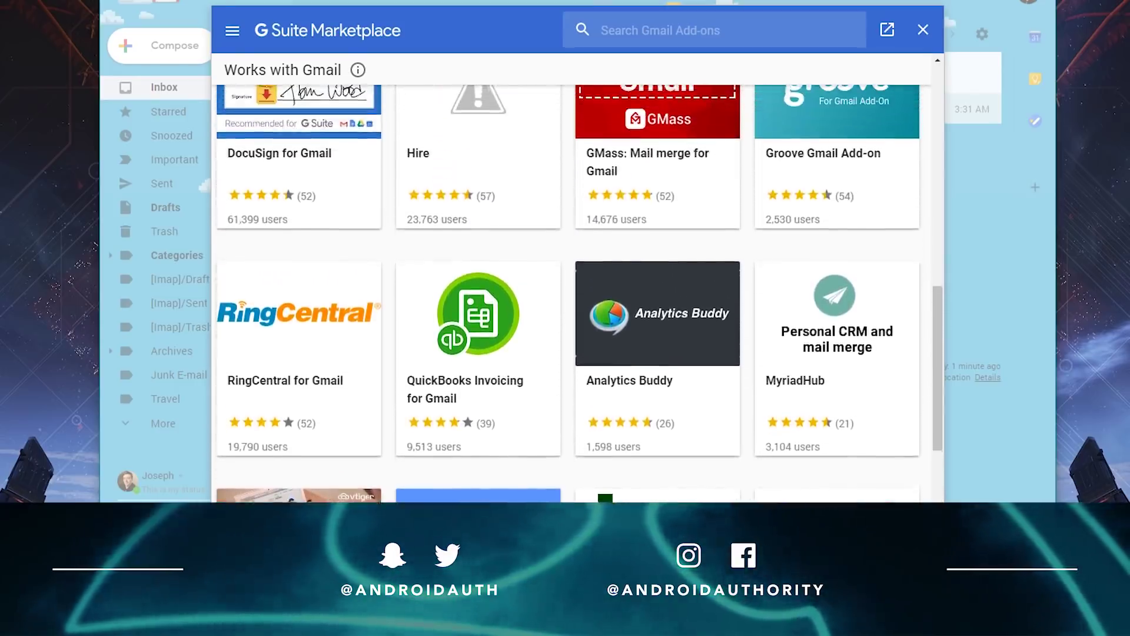